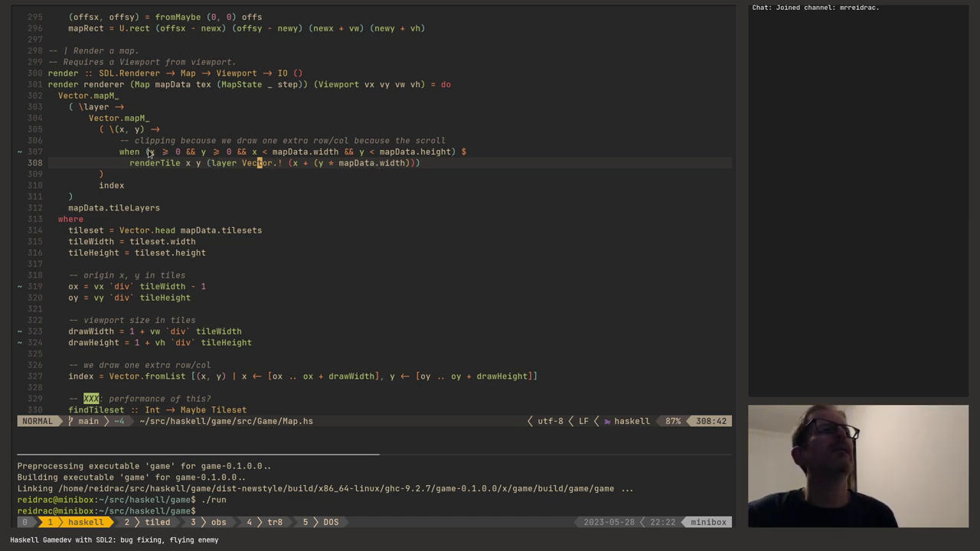
left_click(151, 152)
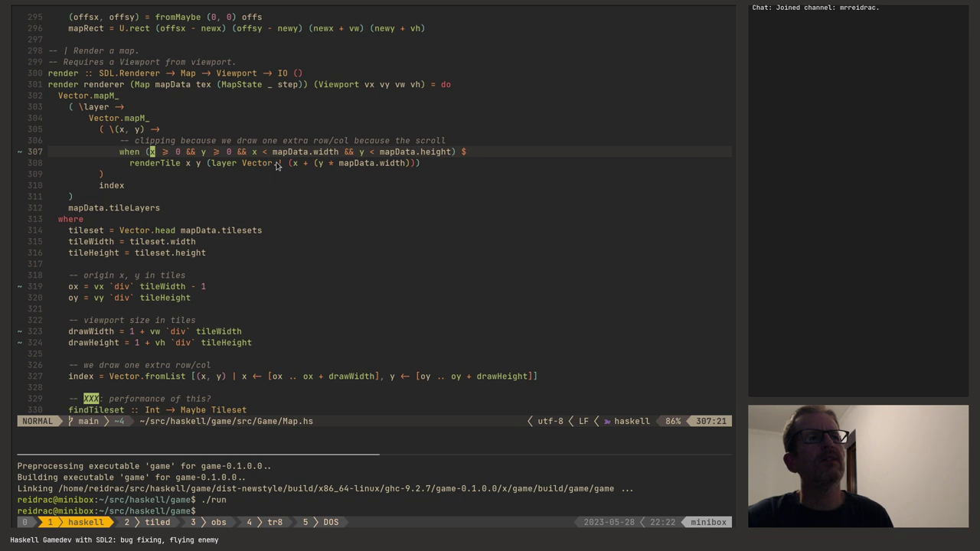
left_click_drag(151, 152, 377, 153)
key("Escape")
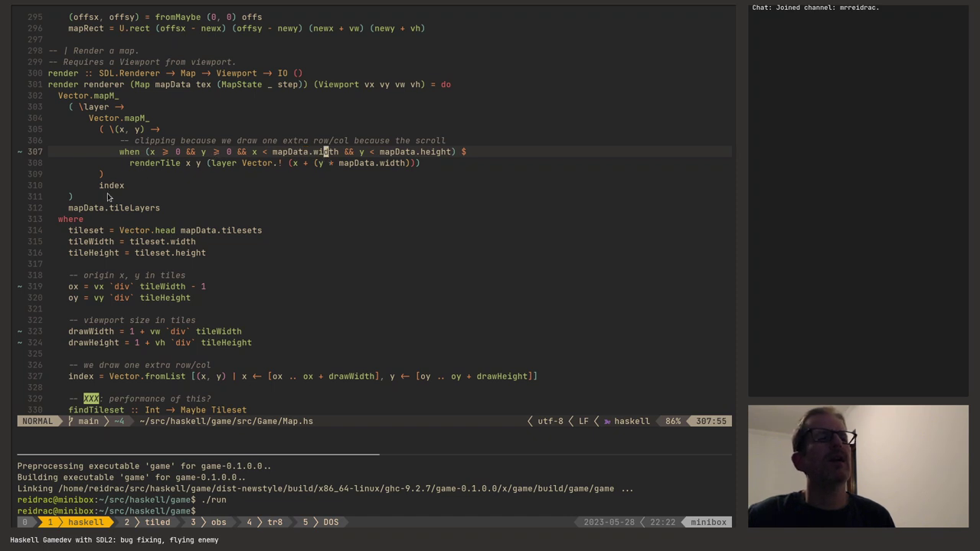
Append "- 1" to the oy definition so it reads "oy = vy `div` tileHeight - 1", and save Map.hs.
scroll(141, 229, "down", 2)
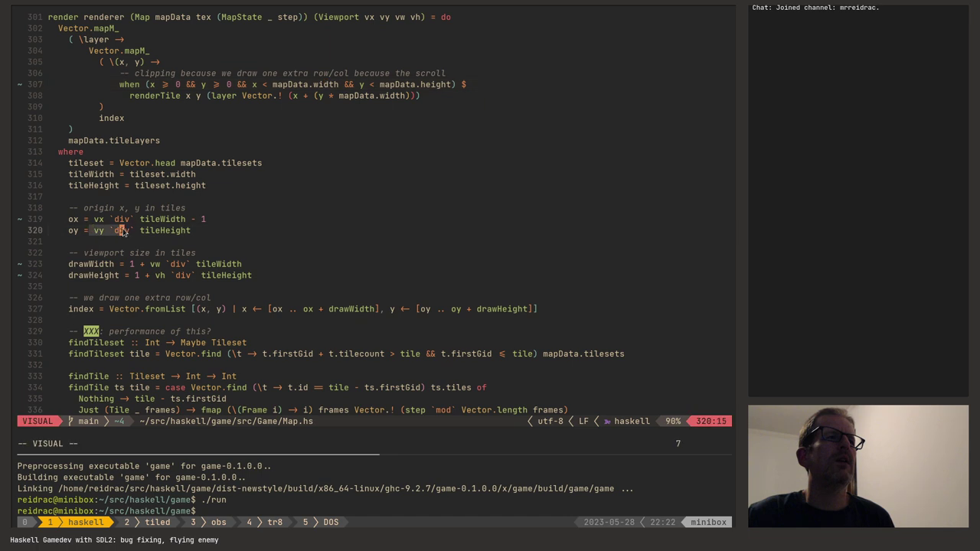
left_click(123, 234)
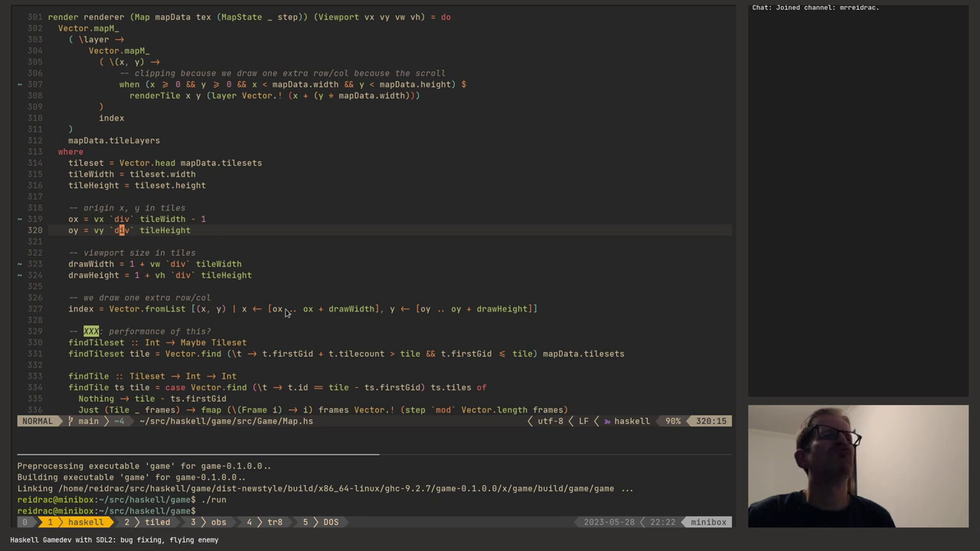
left_click(251, 240)
left_click(250, 233)
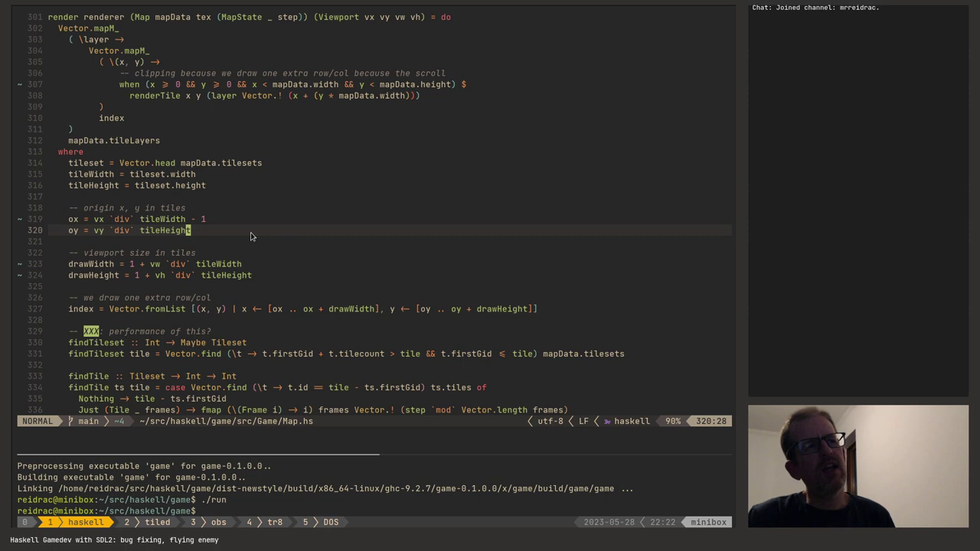
key("shift+a")
type("- 1")
key("Escape")
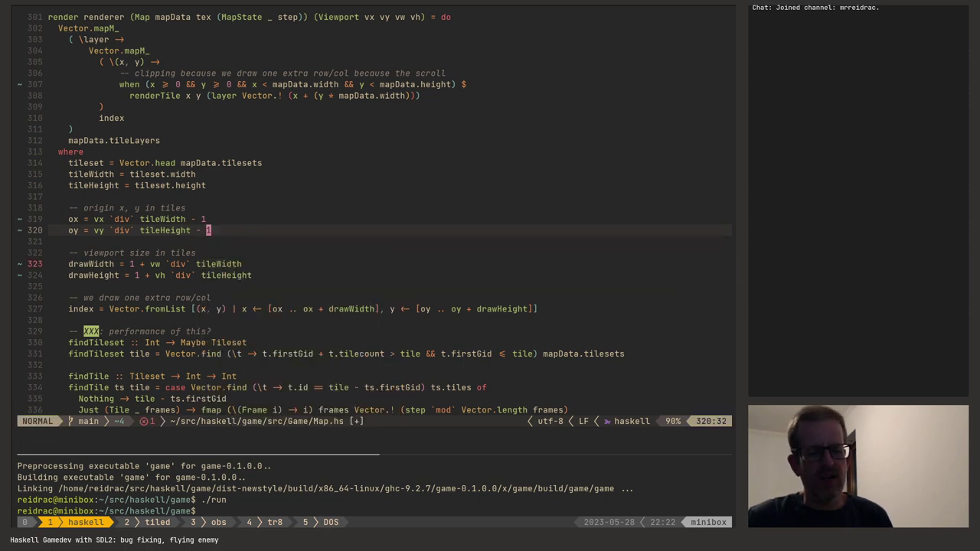
type(":w")
key("Return")
Switch to Tiled and resize map1.json to a height of 30 tiles.
key("alt+Tab")
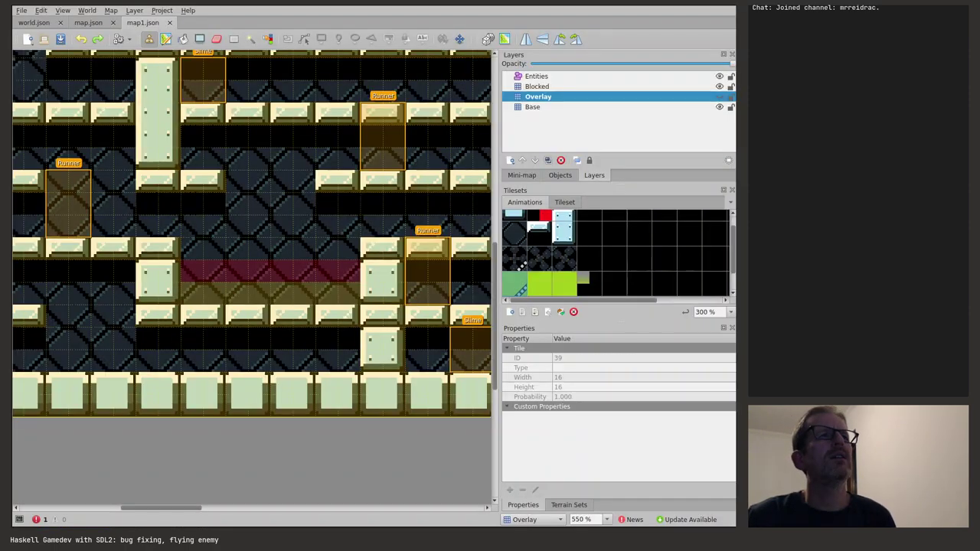
middle_click_drag(248, 310, 305, 435)
scroll(198, 348, "down", 2, "ctrl")
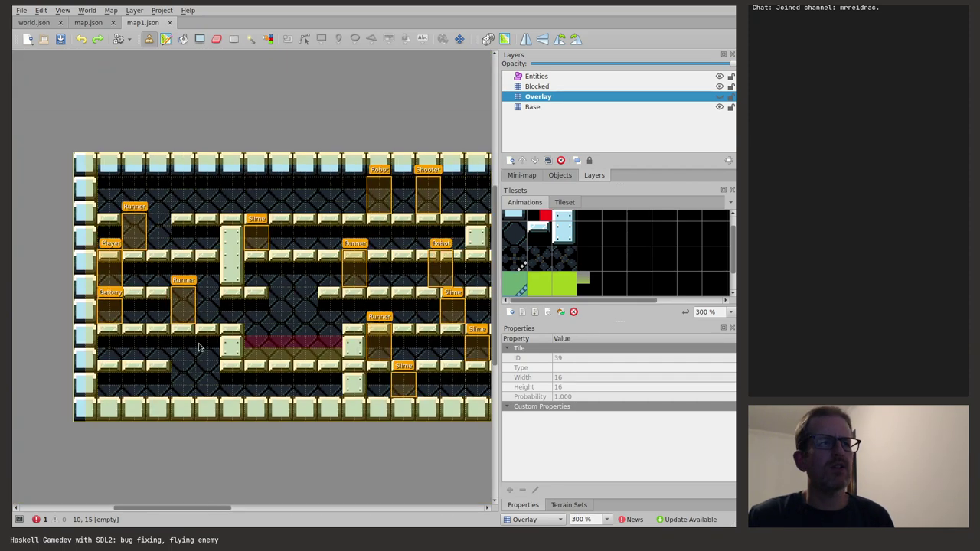
left_click(110, 10)
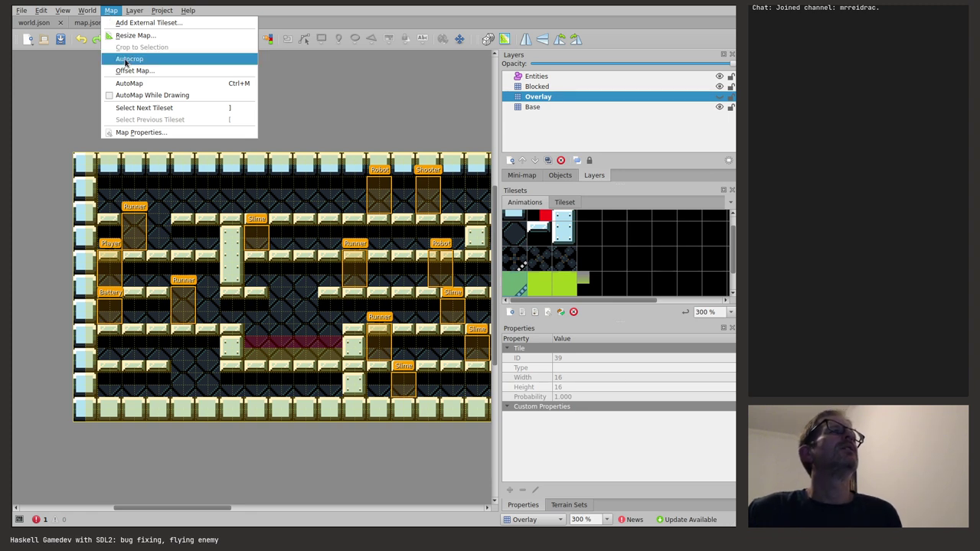
left_click(135, 36)
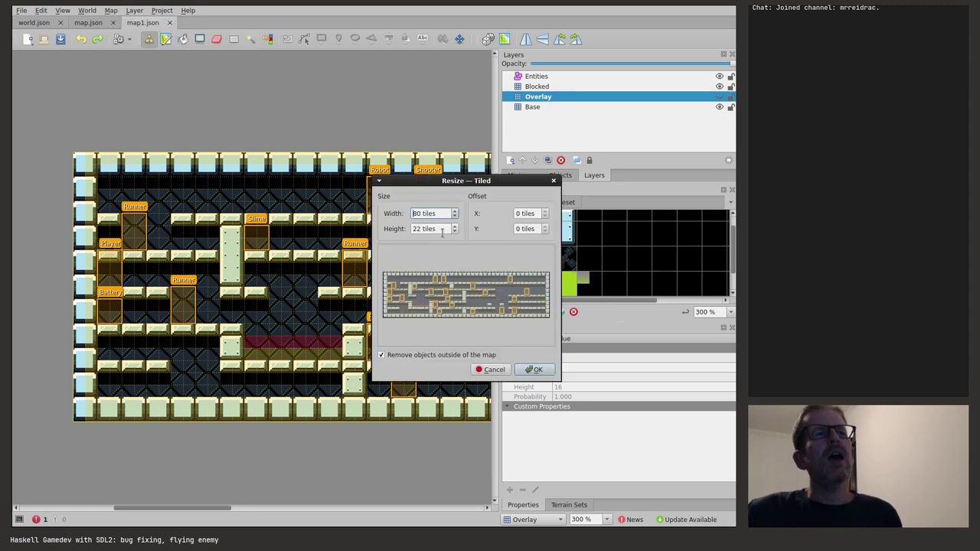
left_click(413, 229)
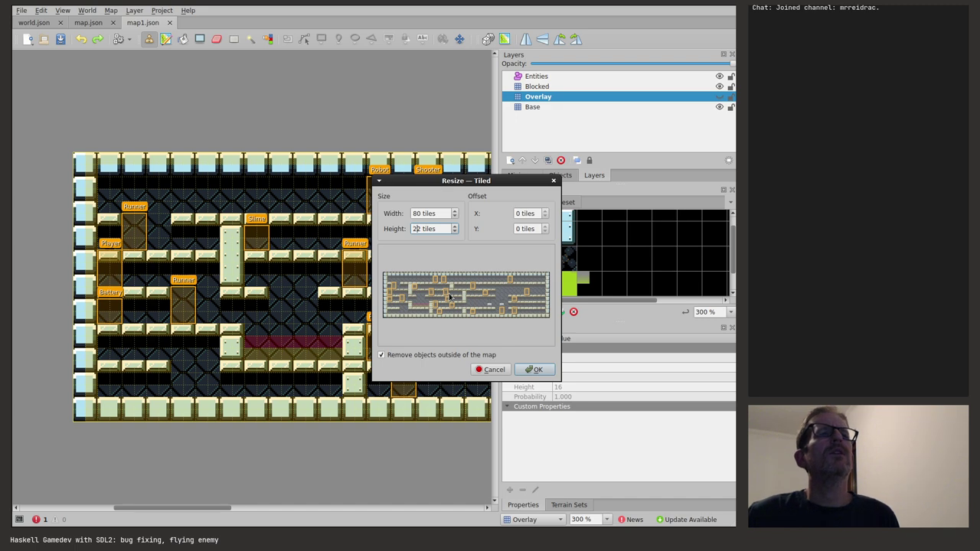
key("Delete")
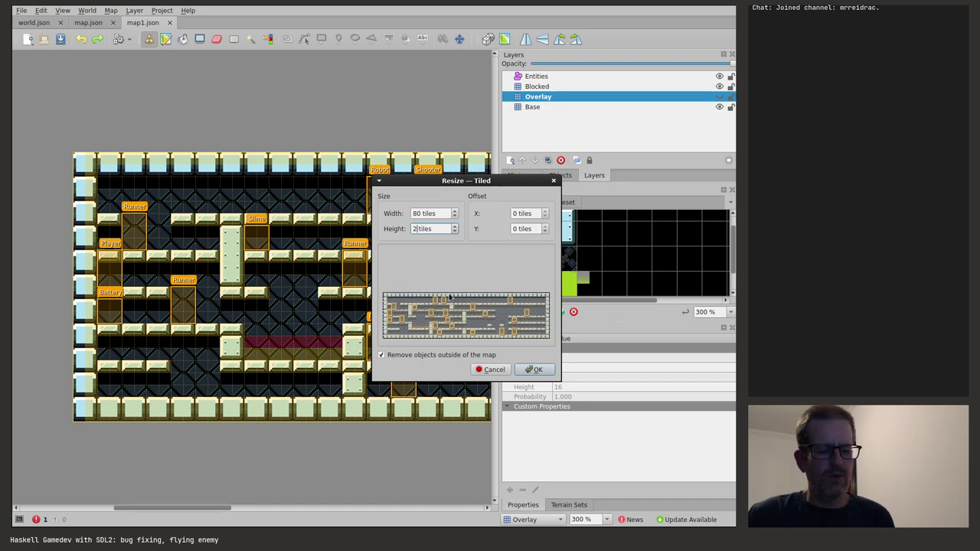
type("30")
key("Return")
Make the Base layer active for painting, with the dark diamond tile of the Animations tileset as the brush.
middle_click_drag(438, 355, 411, 230)
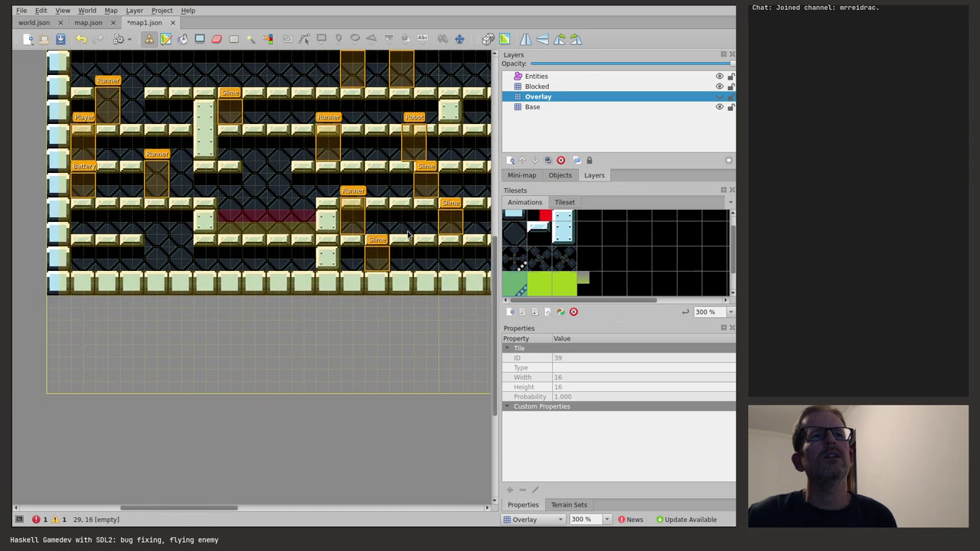
left_click(515, 236)
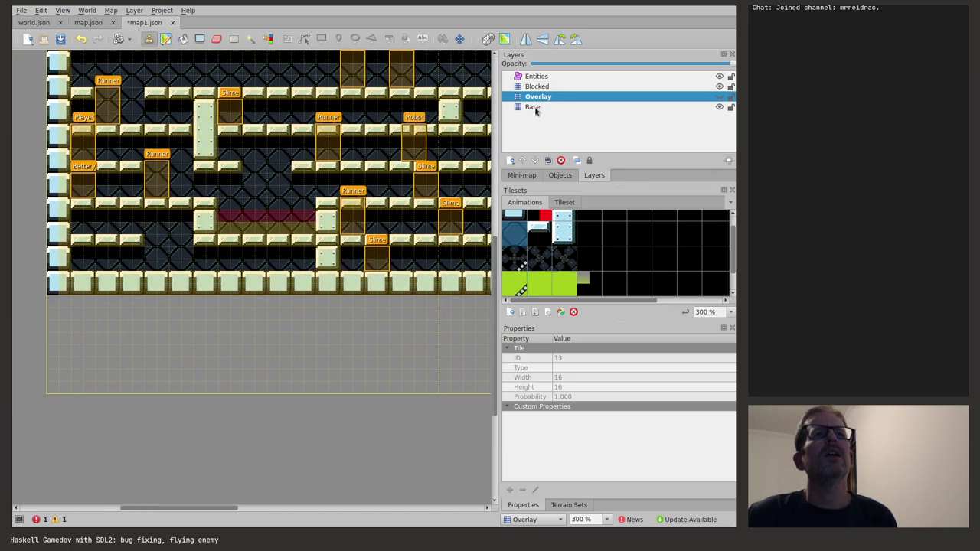
left_click(533, 107)
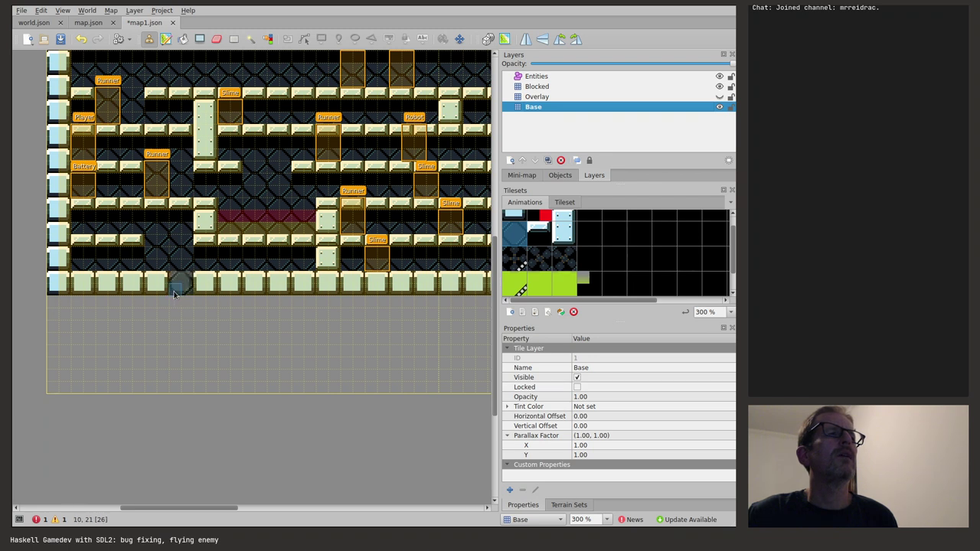
mouse_move(177, 292)
left_mouse_down()
mouse_move(189, 293)
mouse_move(190, 311)
left_mouse_up()
key("ctrl+z")
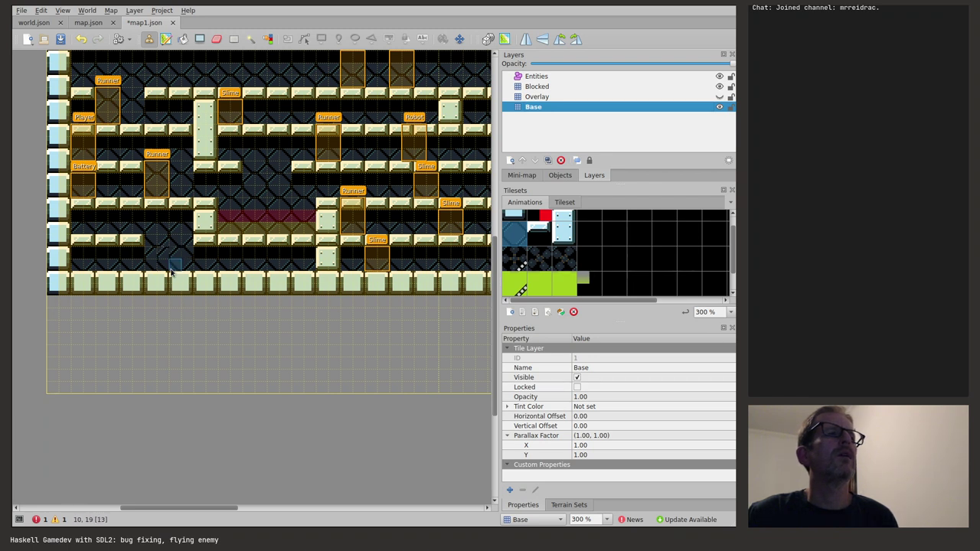
left_click_drag(180, 281, 206, 283)
left_click_drag(199, 320, 178, 317)
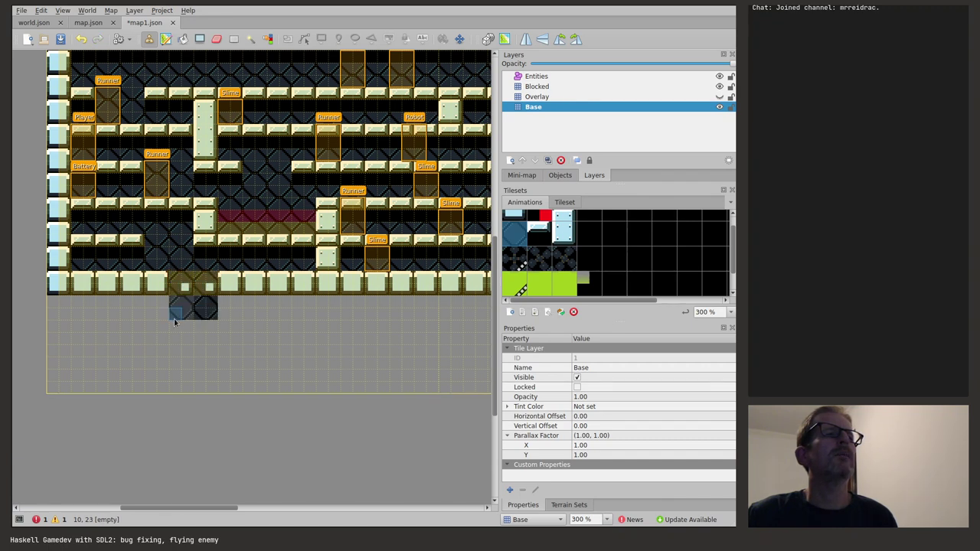
key("ctrl+z")
key("ctrl+z")
key("ctrl+z")
key("ctrl+z")
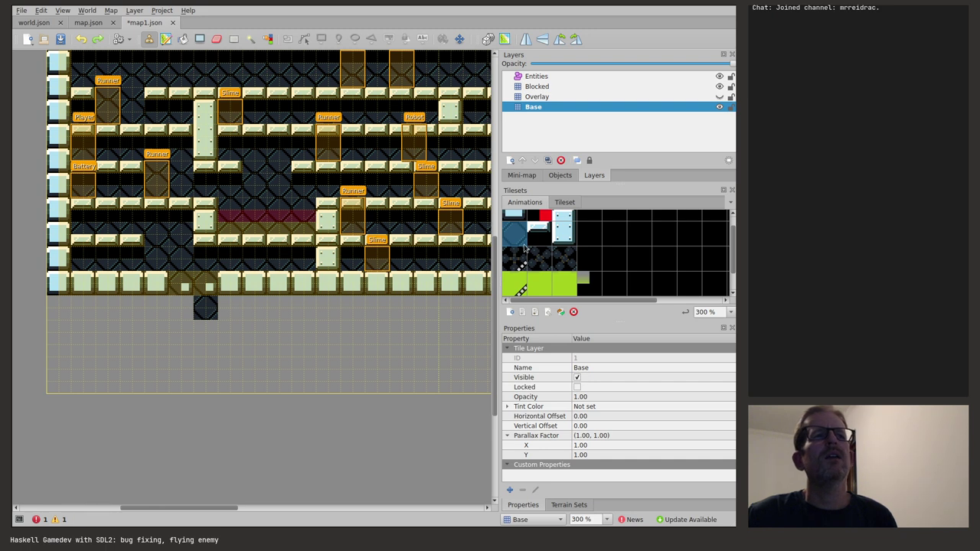
Replace two adjacent blocks of the map's bottom wall, below the open shaft, with the dark diamond pattern from the Tileset tileset.
left_click(560, 202)
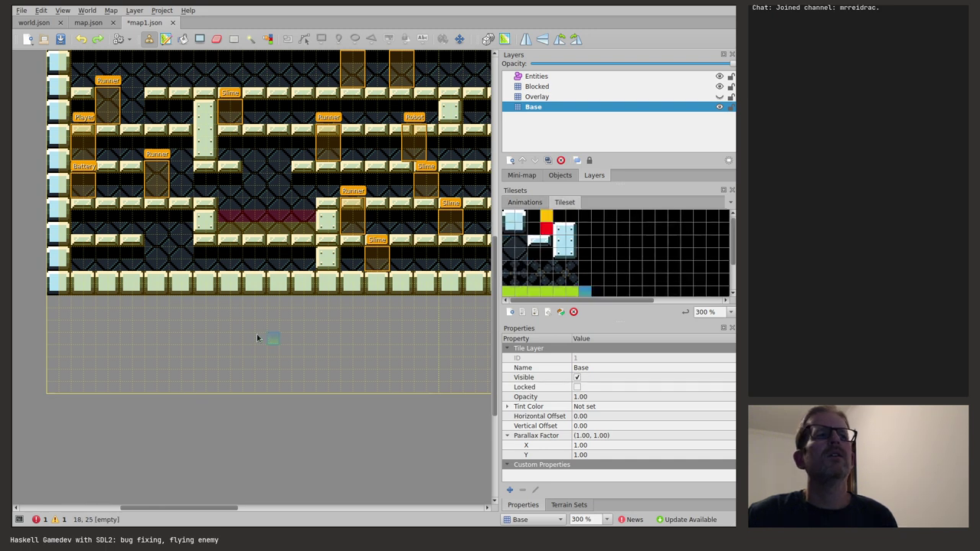
left_click(511, 246)
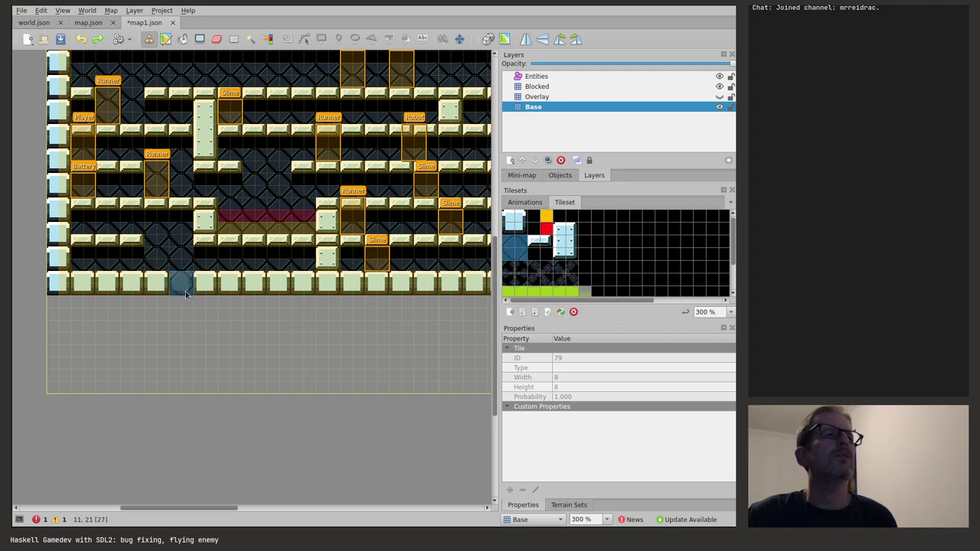
left_click_drag(185, 294, 206, 294)
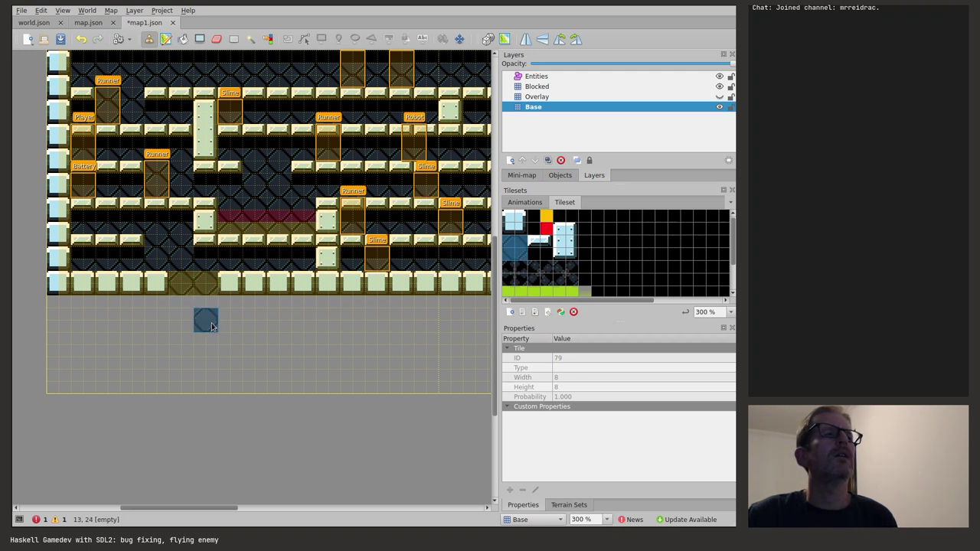
Paint the dark diamond background two blocks wide and three high directly beneath the gap in the bottom wall.
left_click(205, 307)
left_click(181, 308)
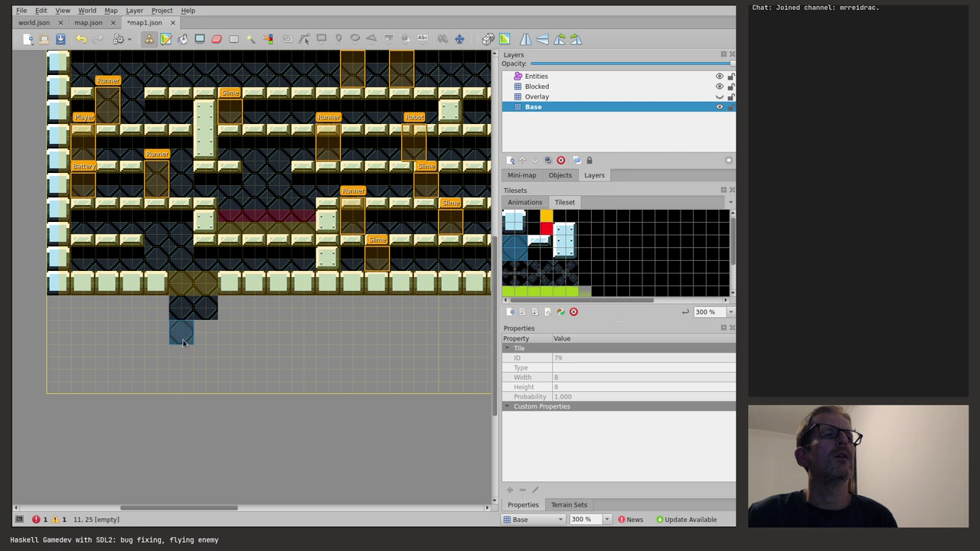
left_click(182, 342)
left_click(205, 336)
left_click(214, 368)
left_click(186, 360)
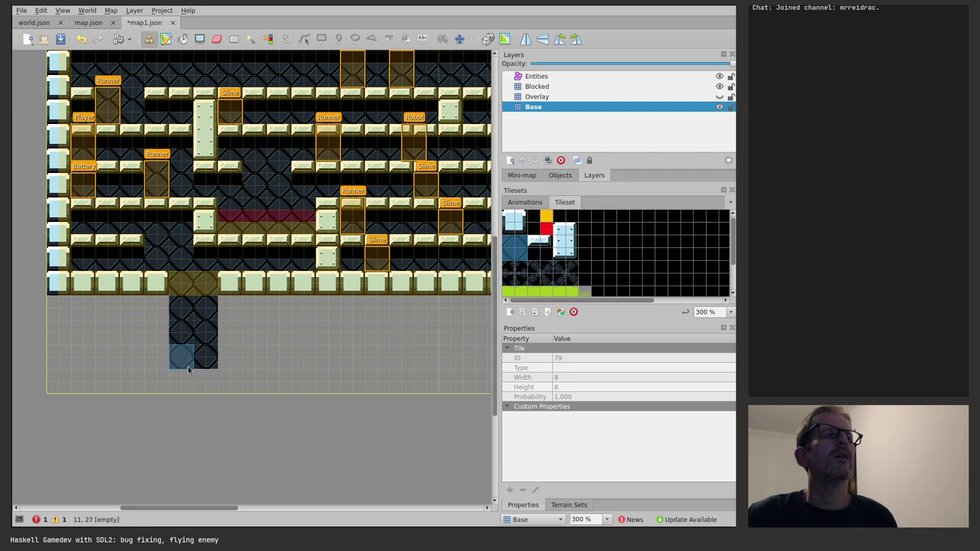
Extend the dark background rightwards by three more columns of three blocks, making the new room five blocks wide.
left_click(232, 369)
left_click(237, 345)
left_click(238, 321)
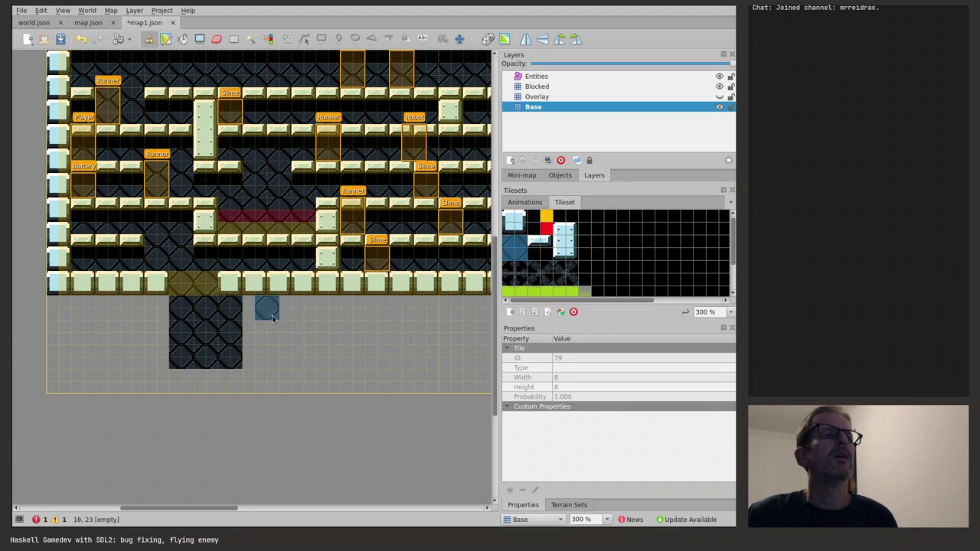
left_click(259, 310)
left_click(259, 335)
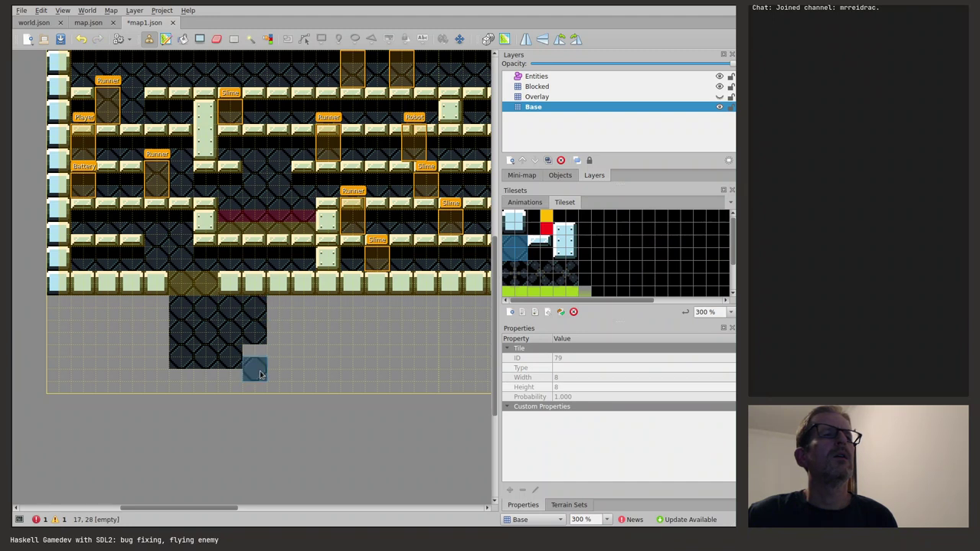
left_click(260, 362)
left_click(279, 359)
left_click(279, 332)
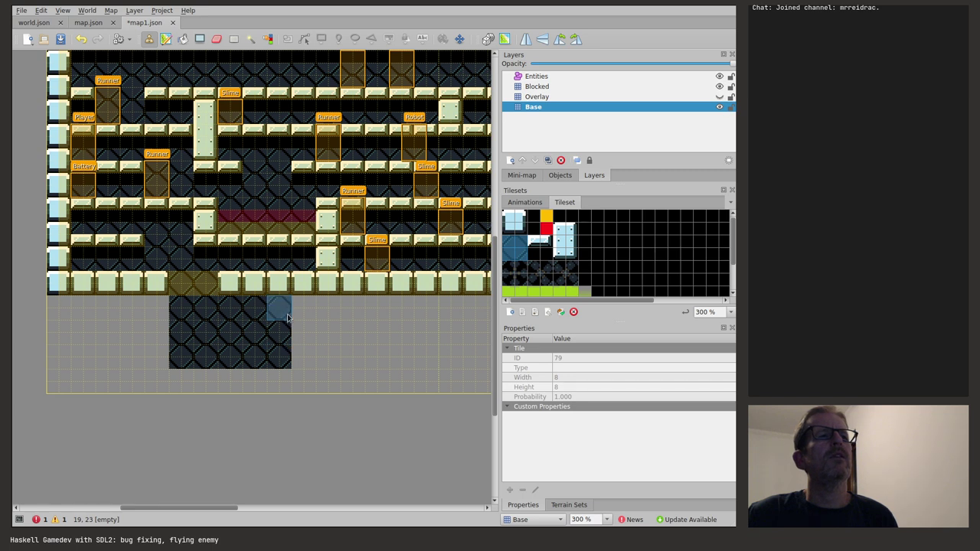
left_click(278, 308)
Lay a floor of six light-blue wall blocks along the map's last rows, from the room's right column to one block past its left edge.
left_click(513, 222)
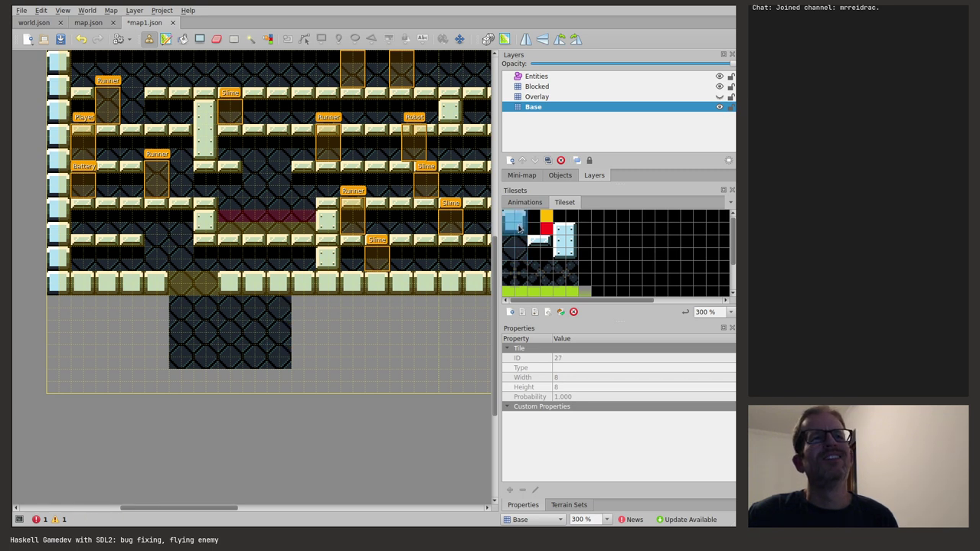
left_click(278, 382)
left_click(257, 387)
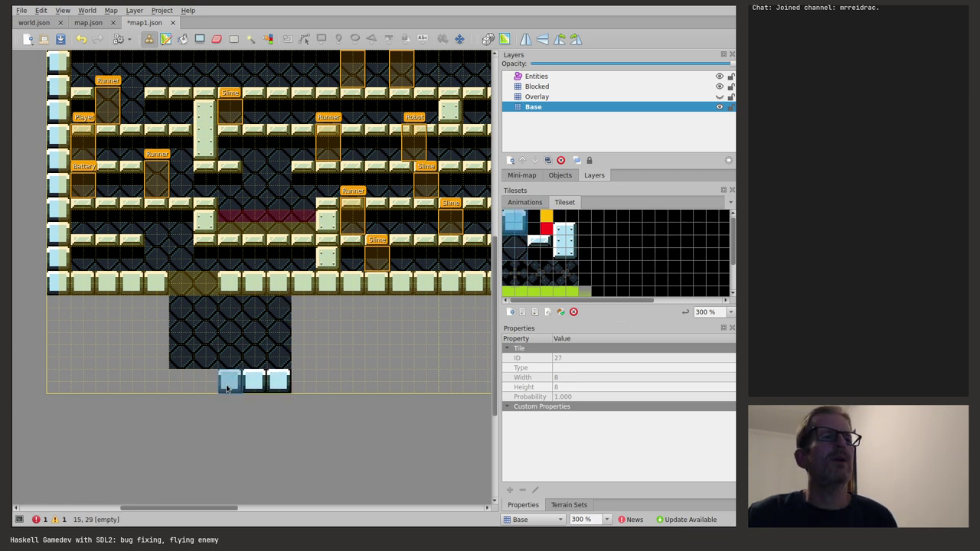
left_click(230, 386)
left_click(205, 382)
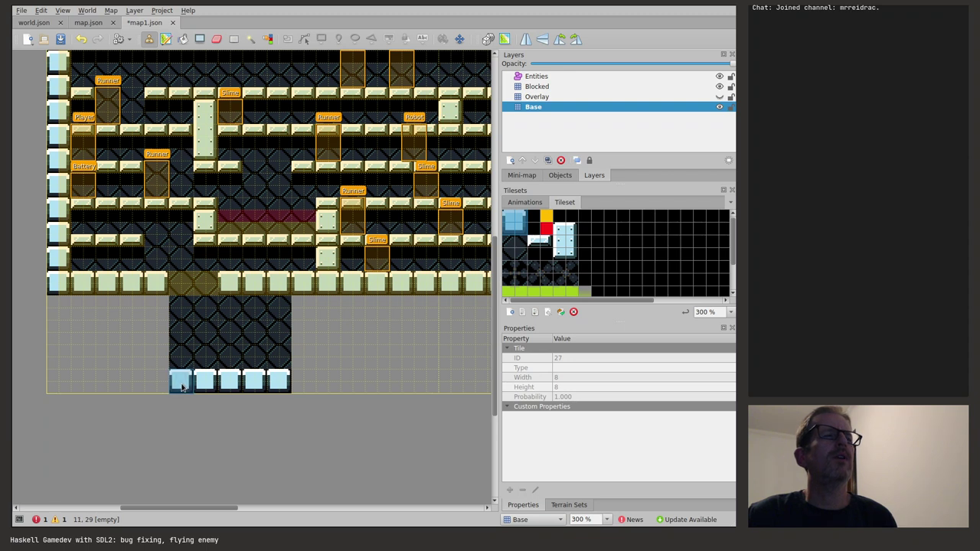
left_click(181, 382)
left_click(156, 381)
Enclose the room's sides with light-blue wall blocks, three above the left floor corner and four on the right including its bottom corner.
left_click(157, 360)
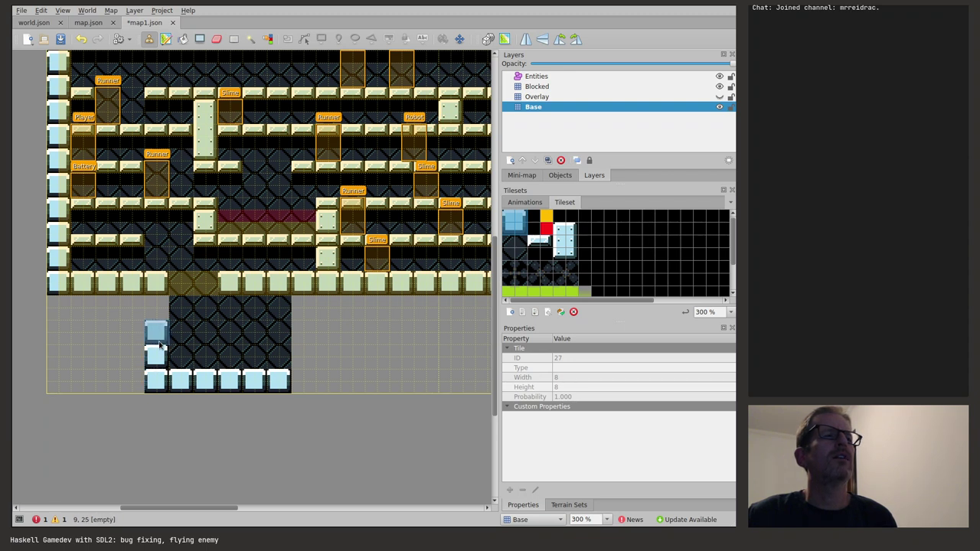
left_click(157, 333)
left_click(157, 308)
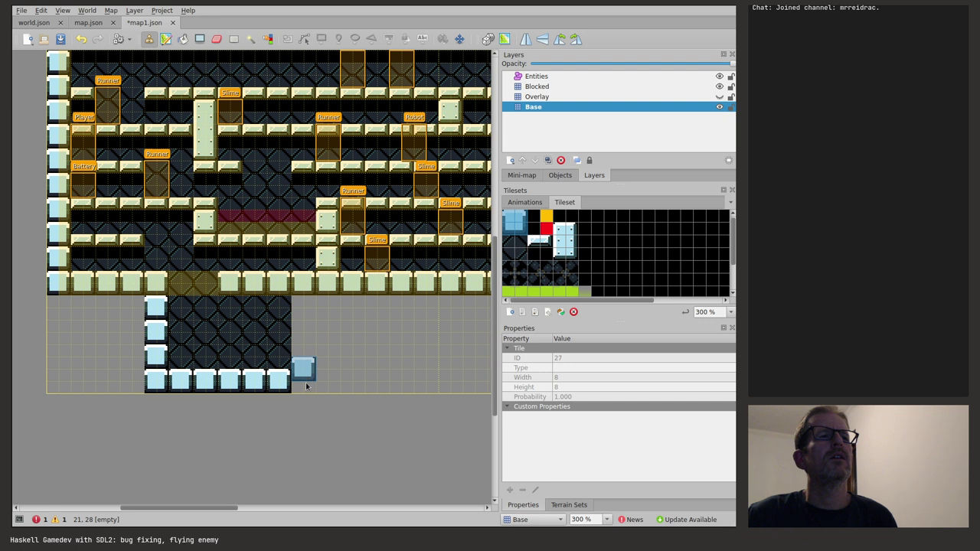
left_click(306, 381)
left_click(305, 357)
left_click(304, 332)
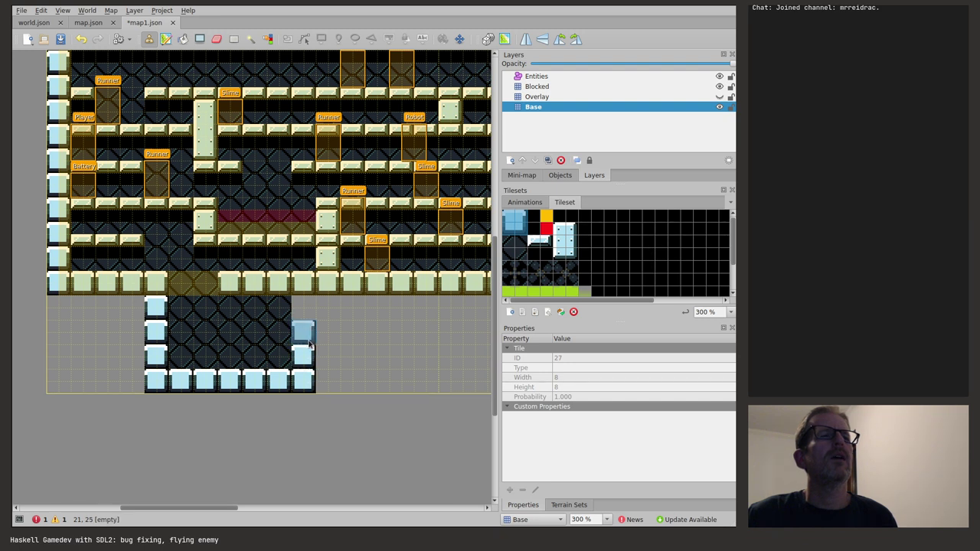
left_click(304, 308)
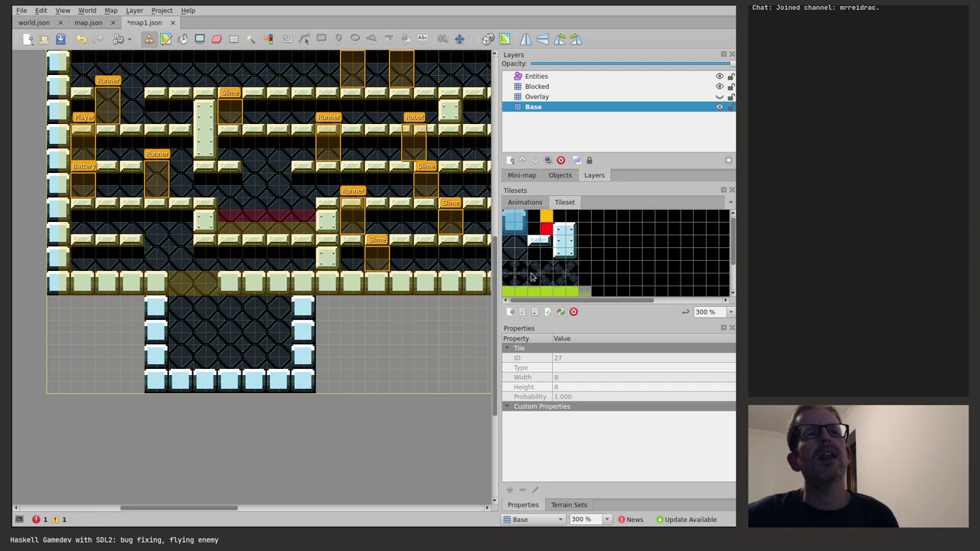
left_click(535, 242)
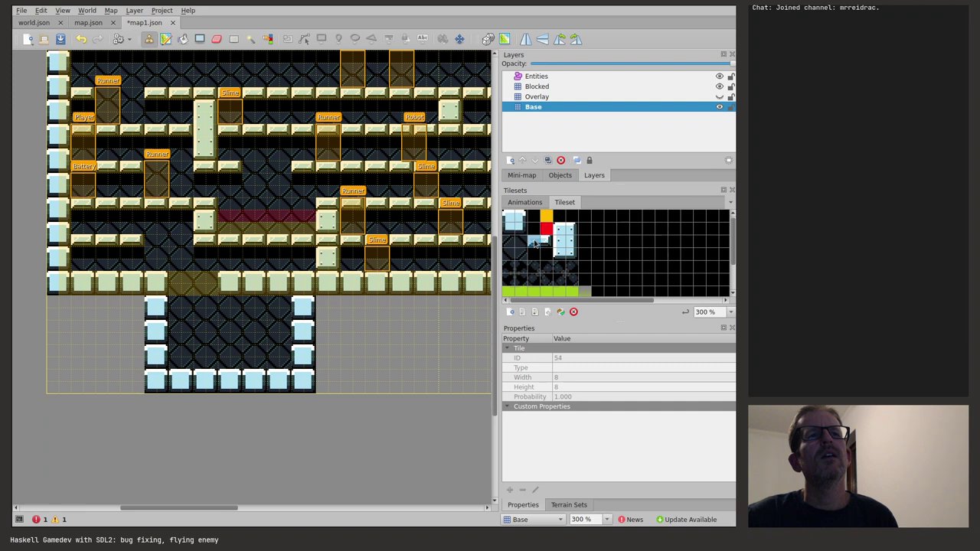
left_click(286, 339)
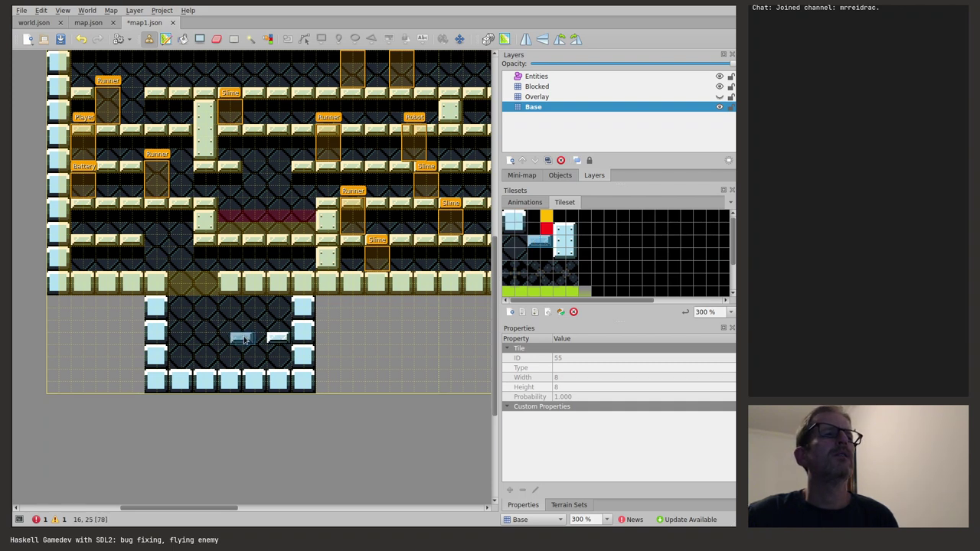
left_click(254, 339)
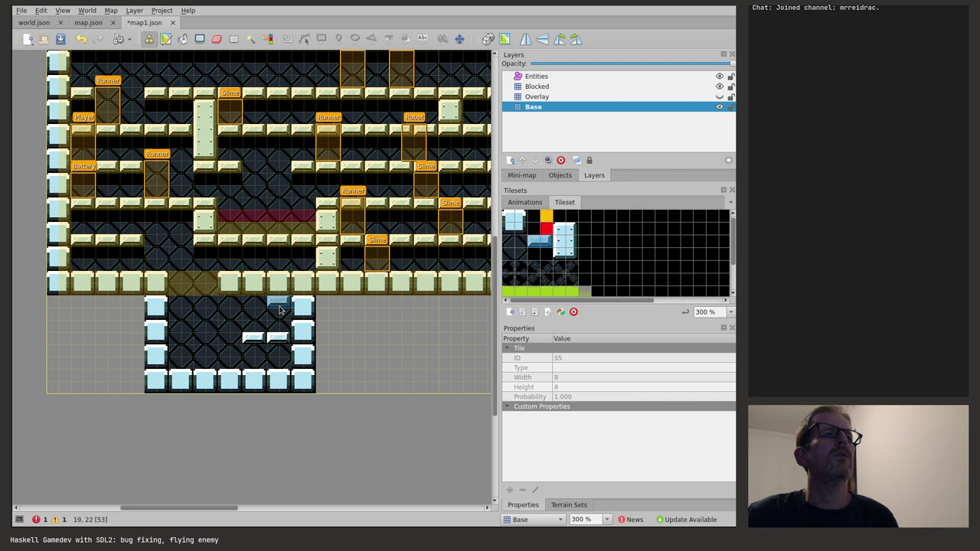
left_click(280, 309)
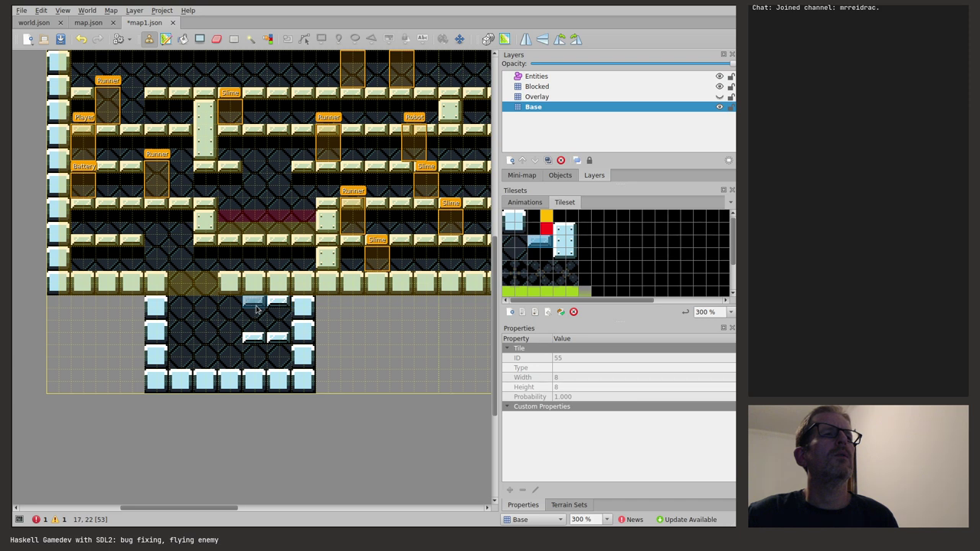
left_click(255, 308)
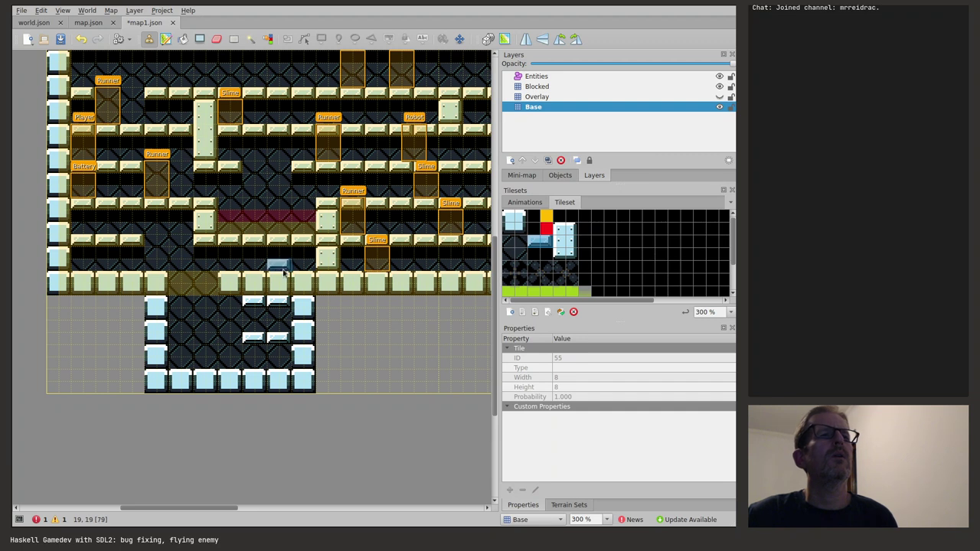
key("ctrl+z")
key("ctrl+z")
key("ctrl+z")
key("ctrl+z")
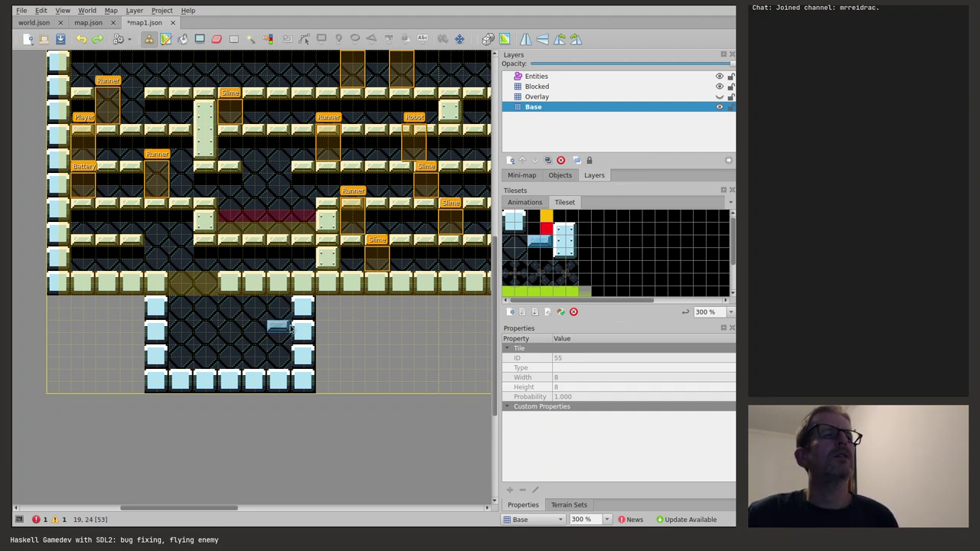
Lay a platform of three light-blue ledge pieces at mid-height in the new room, reaching its right wall.
left_click(231, 339)
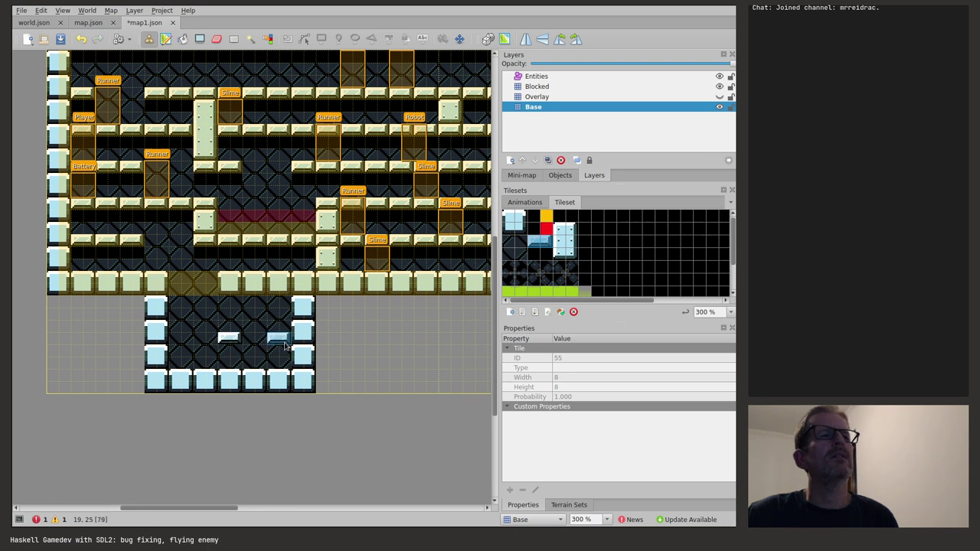
mouse_move(285, 342)
left_mouse_down()
mouse_move(263, 342)
mouse_move(285, 342)
left_mouse_up()
key("ctrl+z")
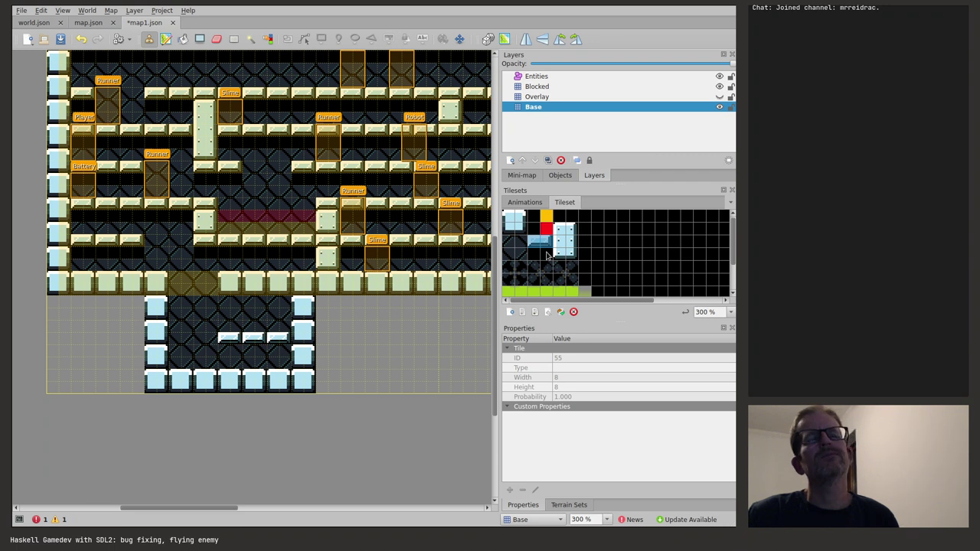
Paint black shading strips three blocks wide along the new room's upper edge and beneath its platform.
left_click(532, 216)
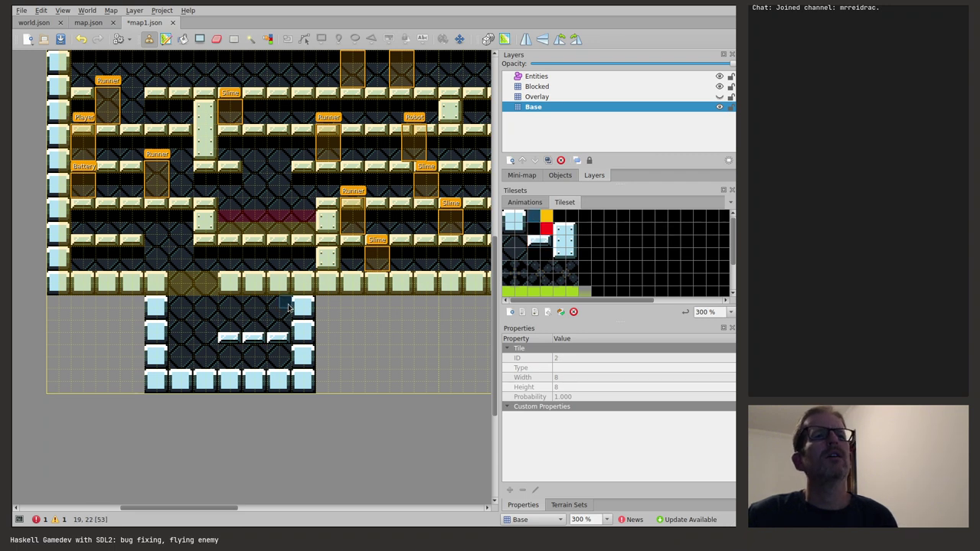
left_click_drag(242, 307, 223, 306)
left_click_drag(226, 351, 279, 352)
Mark the new room's side walls, floor and platform with yellow blocking tiles on the Blocked layer.
left_click(546, 218)
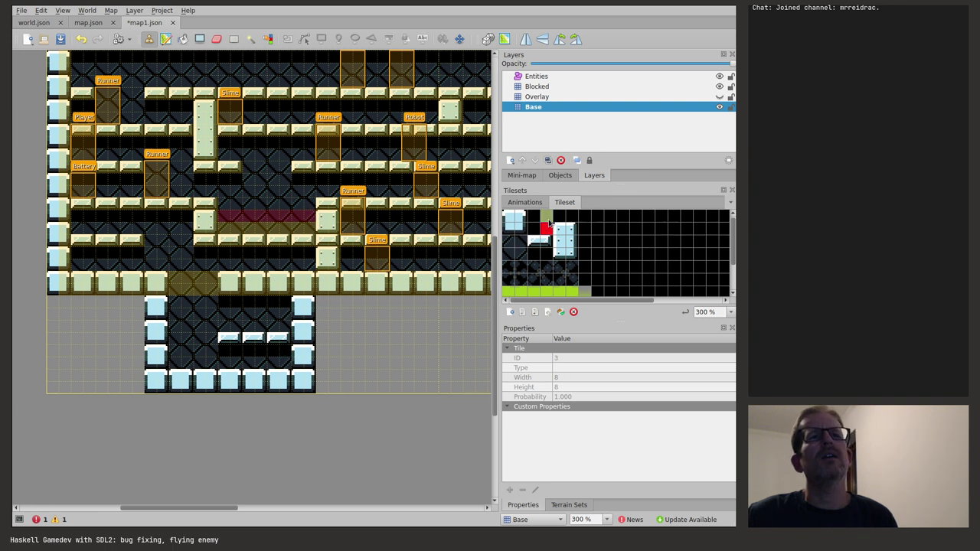
left_click_drag(222, 342, 287, 340)
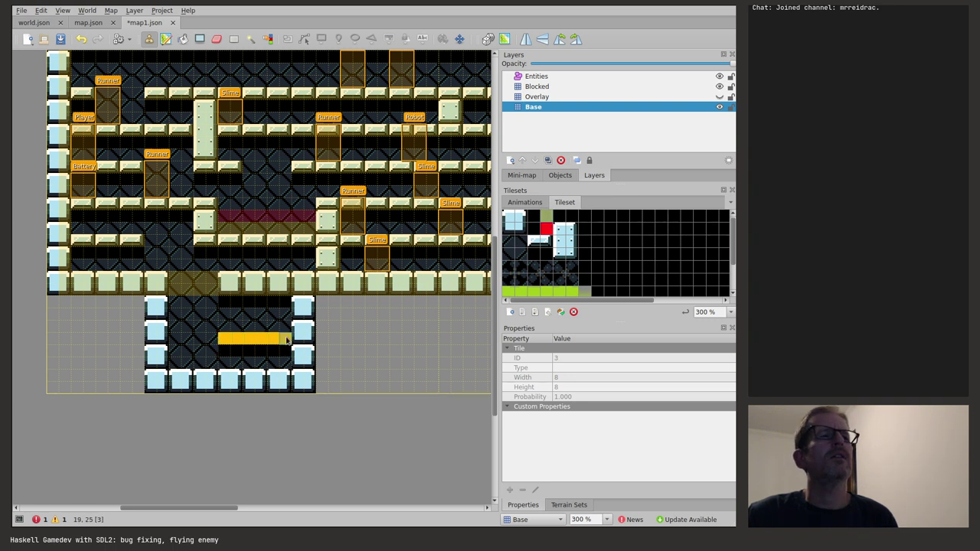
key("ctrl+z")
left_click(539, 96)
left_click(537, 86)
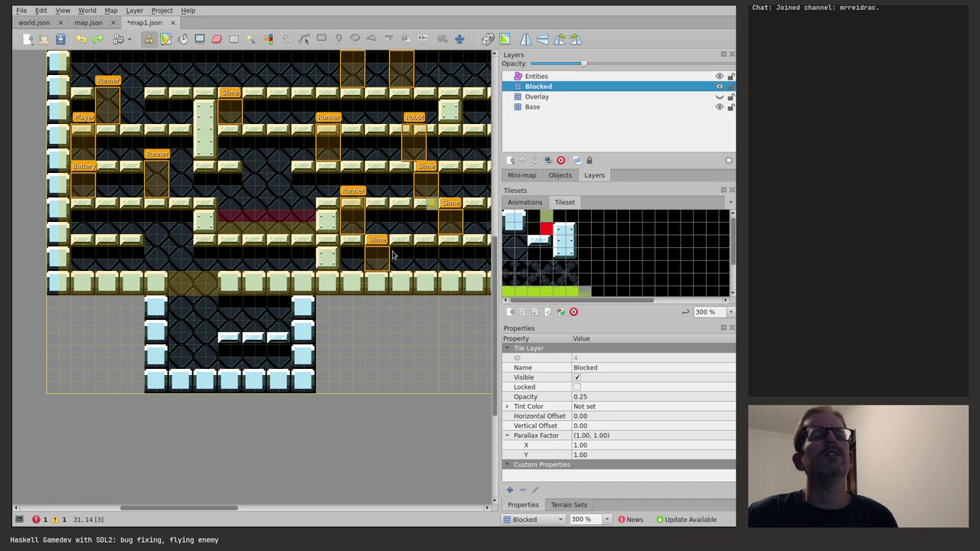
mouse_move(236, 345)
left_mouse_down()
mouse_move(285, 341)
mouse_move(302, 388)
mouse_move(305, 325)
mouse_move(297, 389)
mouse_move(149, 383)
mouse_move(283, 385)
mouse_move(160, 366)
mouse_move(161, 300)
mouse_move(153, 375)
mouse_move(225, 388)
left_mouse_up()
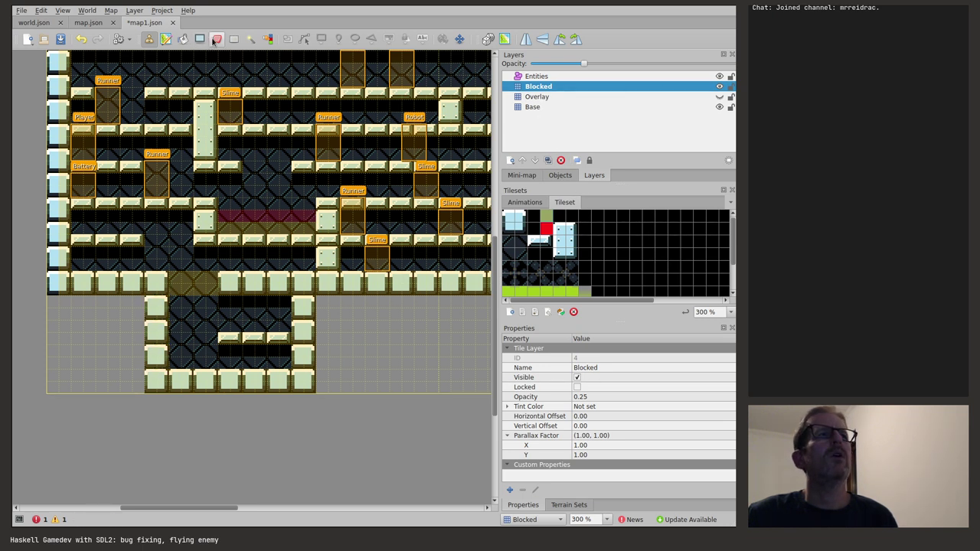
Erase the Blocked layer's tiles over the wall gap, the three wall blocks right of it, the room's platform and its floor.
left_click(215, 41)
mouse_move(200, 277)
left_mouse_down()
mouse_move(187, 292)
mouse_move(178, 281)
mouse_move(175, 297)
left_mouse_up()
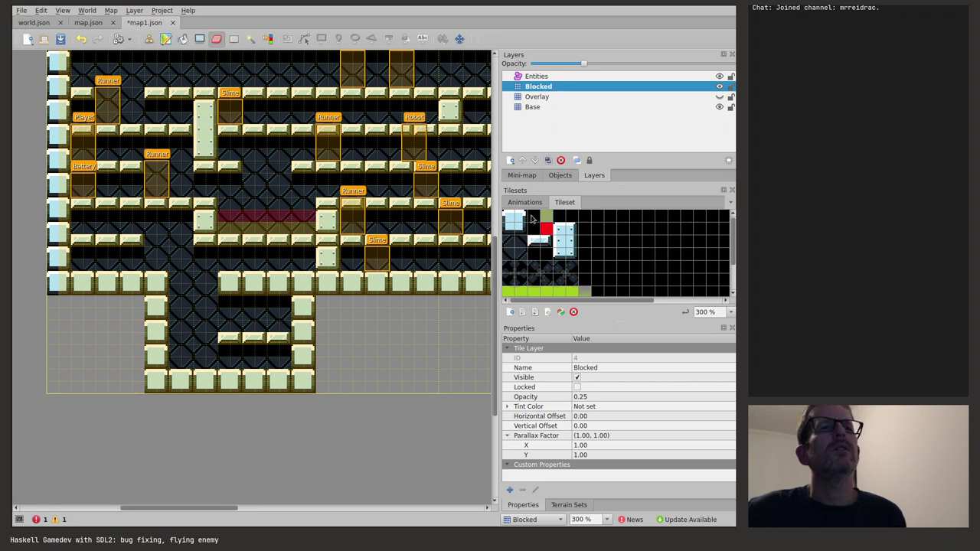
mouse_move(222, 339)
left_mouse_down()
mouse_move(283, 339)
mouse_move(279, 280)
mouse_move(228, 280)
mouse_move(235, 294)
left_mouse_up()
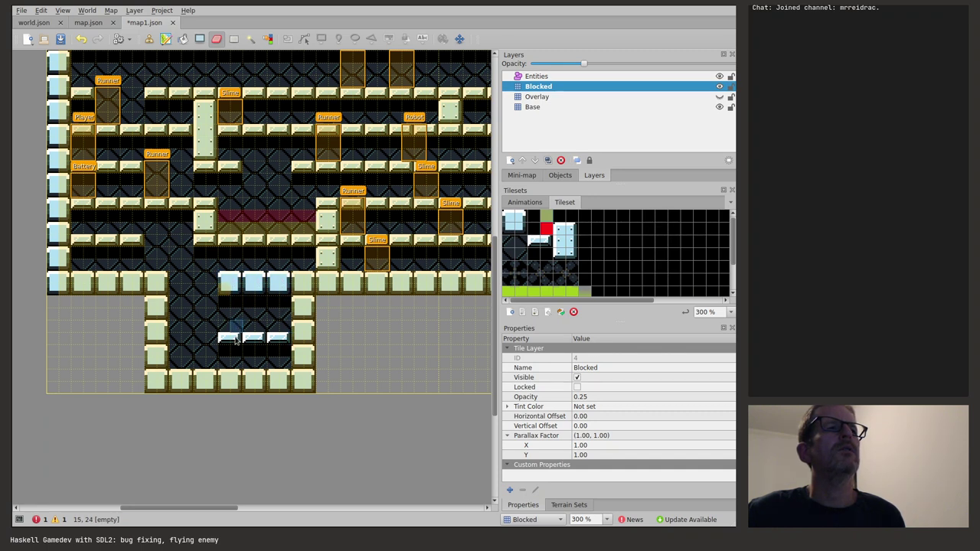
mouse_move(151, 387)
left_mouse_down()
mouse_move(314, 387)
mouse_move(155, 360)
mouse_move(212, 377)
mouse_move(302, 360)
mouse_move(303, 381)
left_mouse_up()
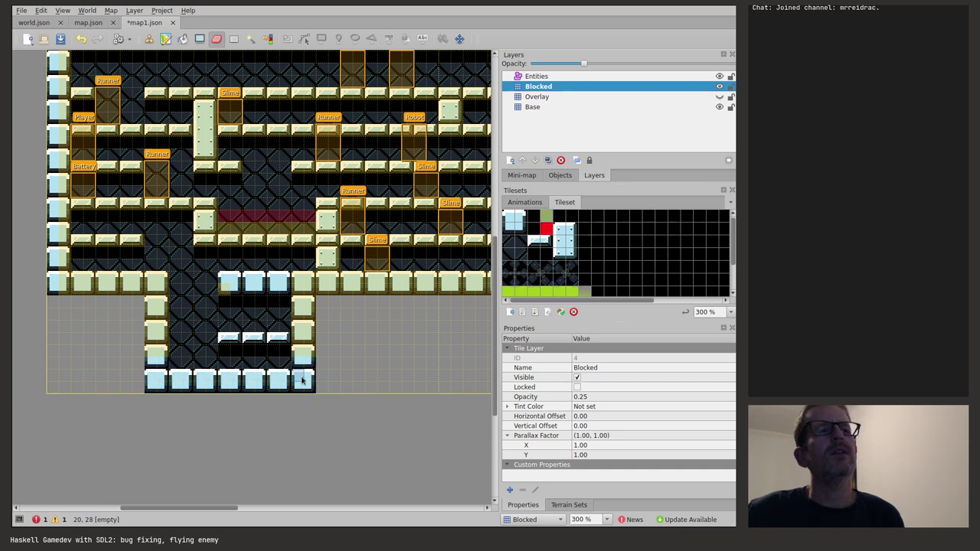
Erase the room's floor and the three wall blocks right of the gap from Base, plus the leftover Blocked tile there.
left_click(538, 107)
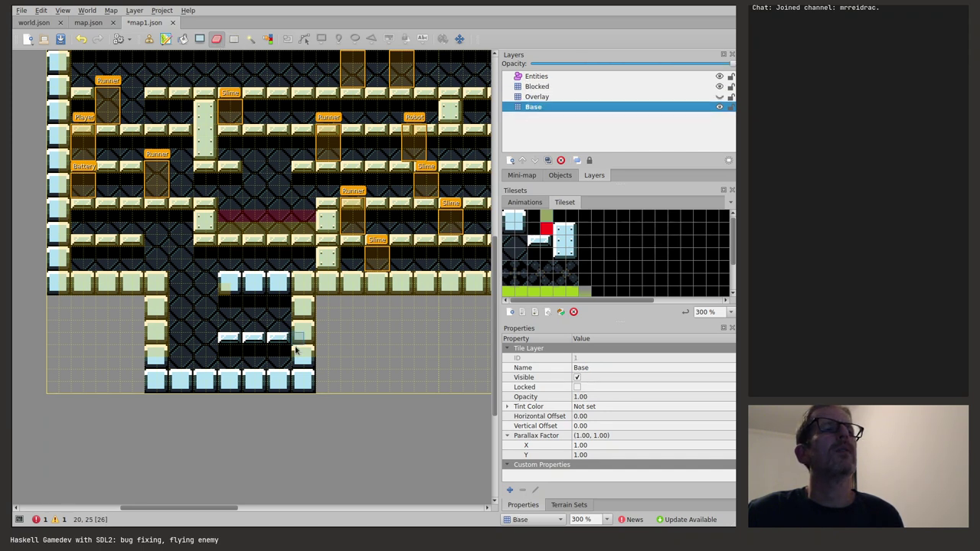
mouse_move(310, 388)
left_mouse_down()
mouse_move(135, 387)
mouse_move(277, 388)
mouse_move(317, 378)
mouse_move(212, 376)
left_mouse_up()
mouse_move(246, 287)
left_mouse_down()
mouse_move(227, 289)
mouse_move(280, 283)
mouse_move(223, 277)
left_mouse_up()
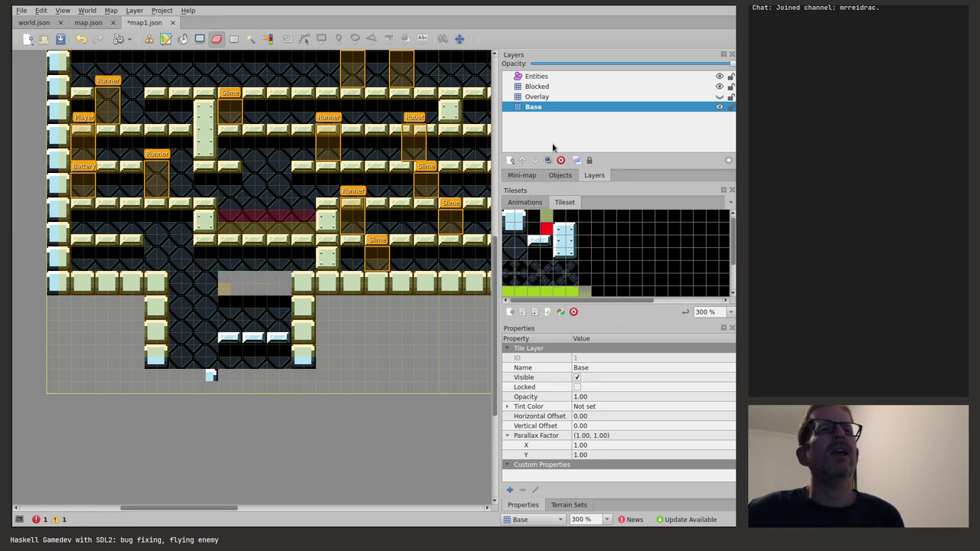
left_click(540, 86)
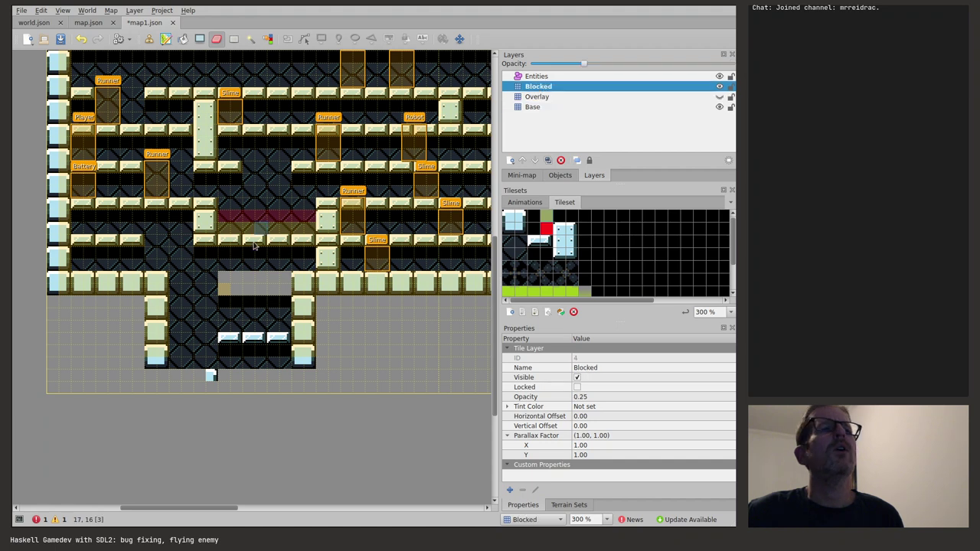
Lay three light-blue platform pieces on the Base layer along the upper edge of the erased wall section.
left_click(533, 241)
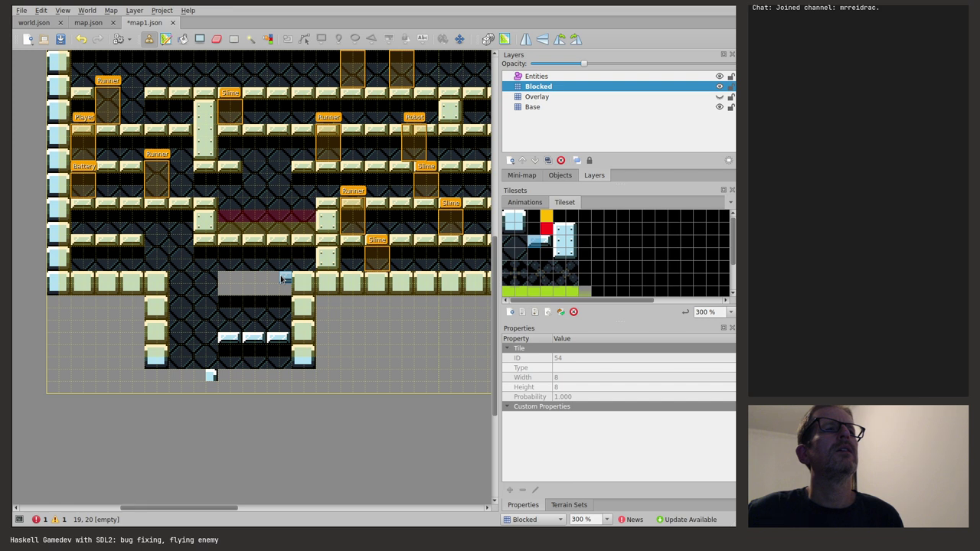
left_click(546, 243)
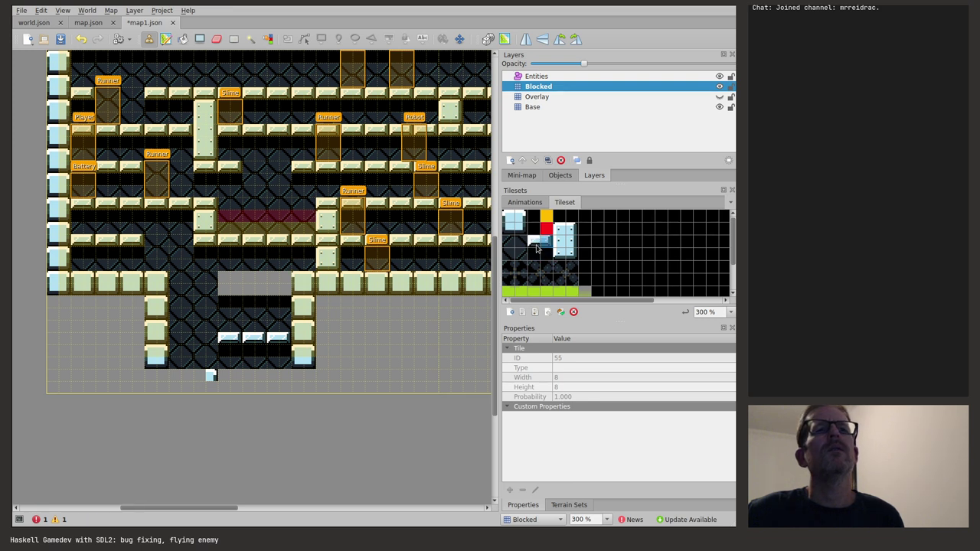
left_click(538, 107)
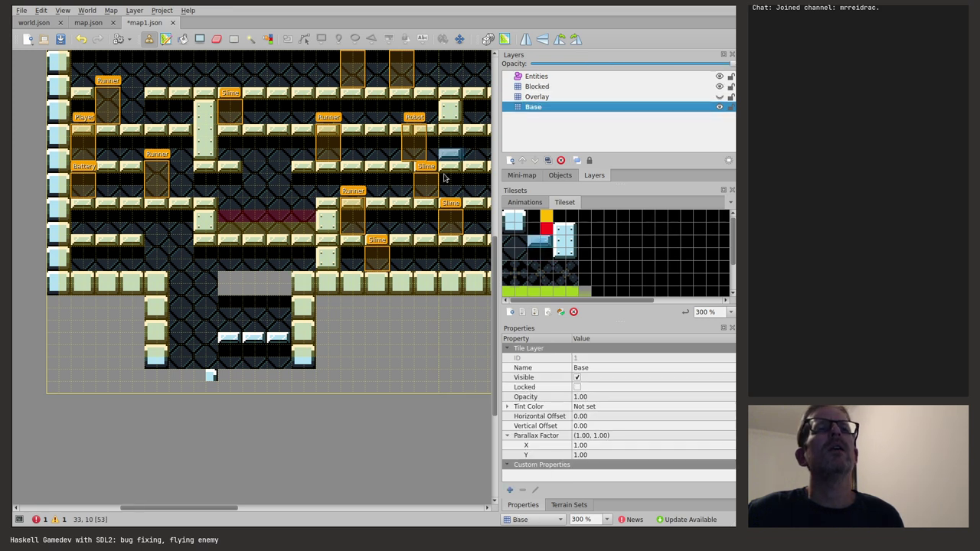
left_click(279, 278)
left_click(253, 278)
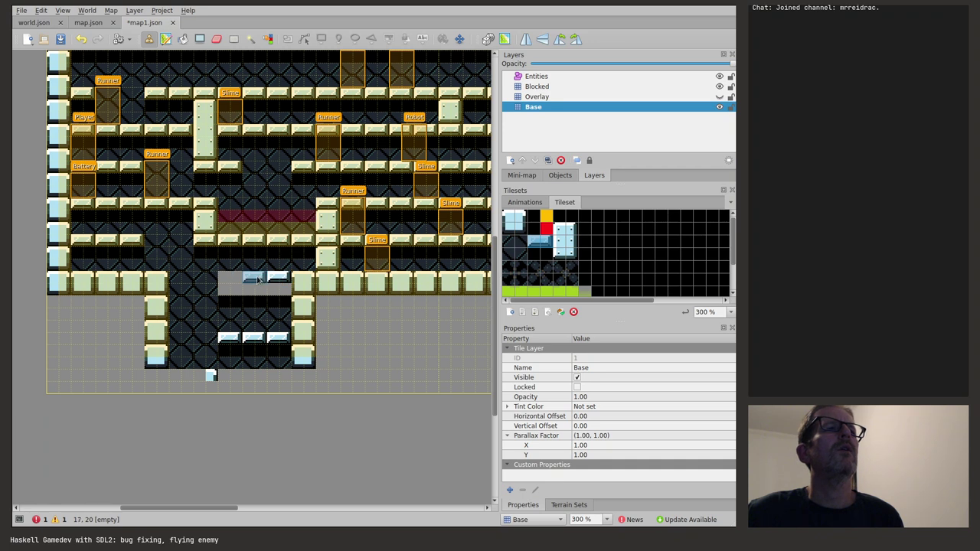
left_click(228, 278)
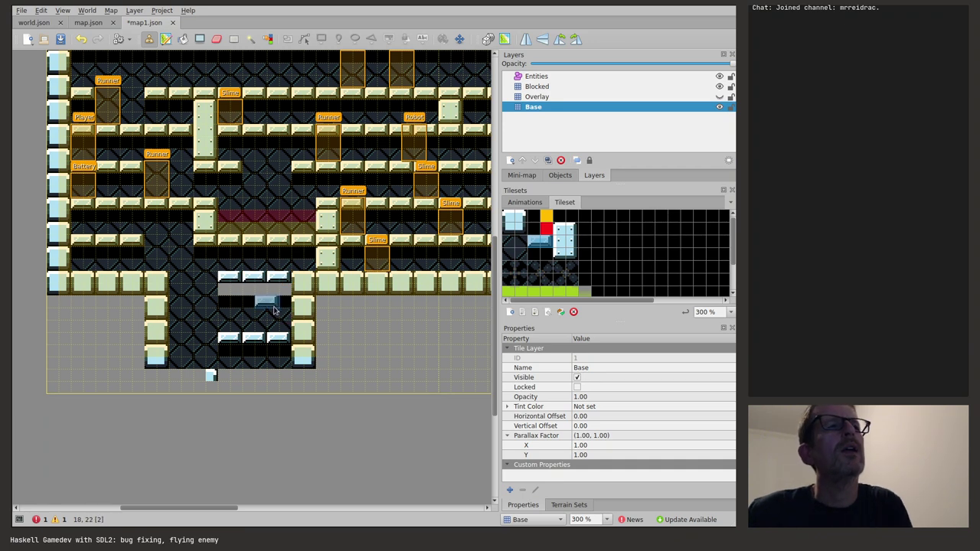
Lay a second row of three platform pieces inside the room, three tiles below the upper platform.
left_click(279, 302)
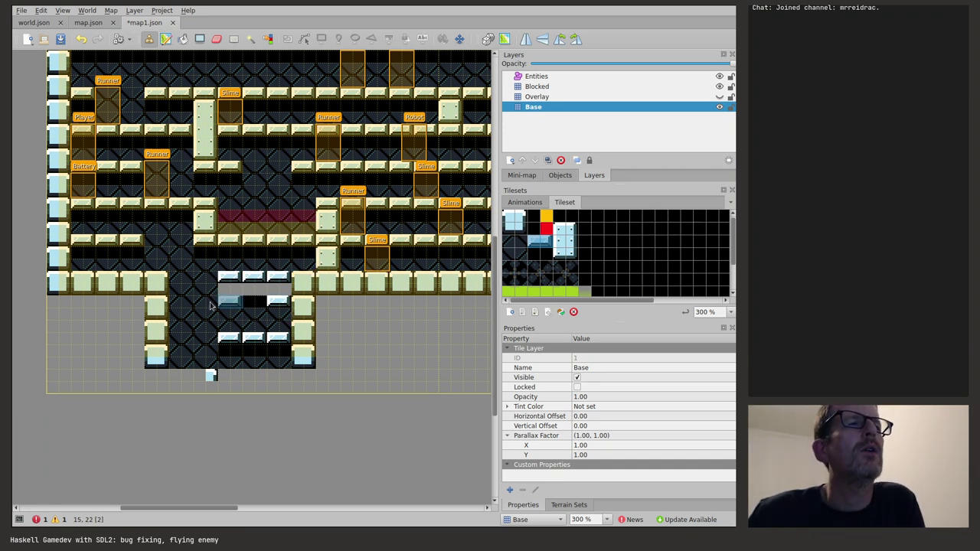
key("ctrl+z")
left_click(280, 313)
left_click(258, 313)
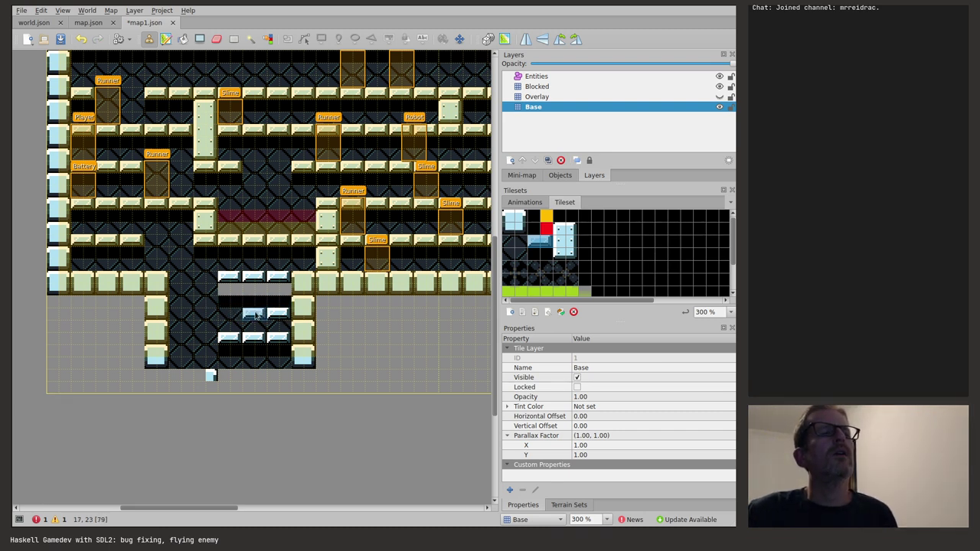
left_click(235, 313)
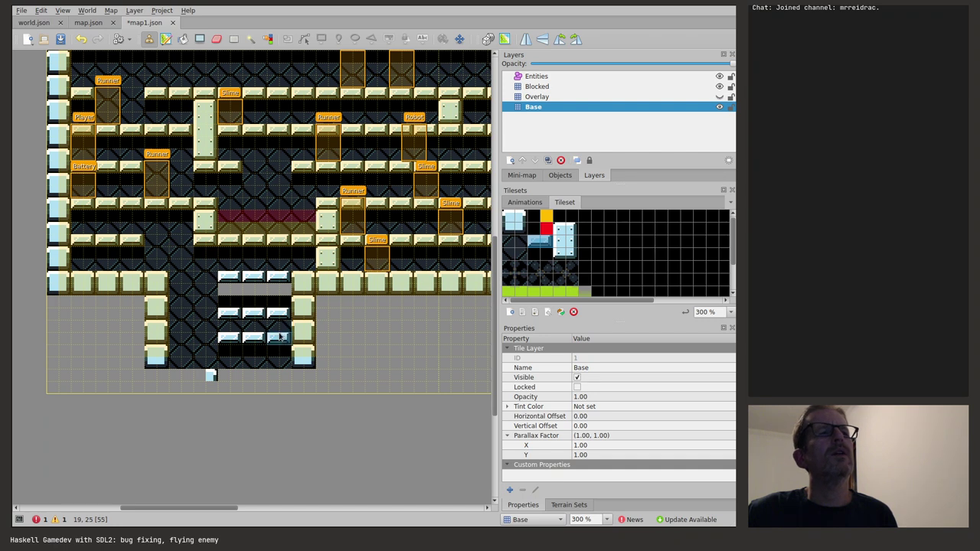
Build a raised floor of five light-blue wall blocks between the lowest blocks of the room's side walls.
left_click(279, 351)
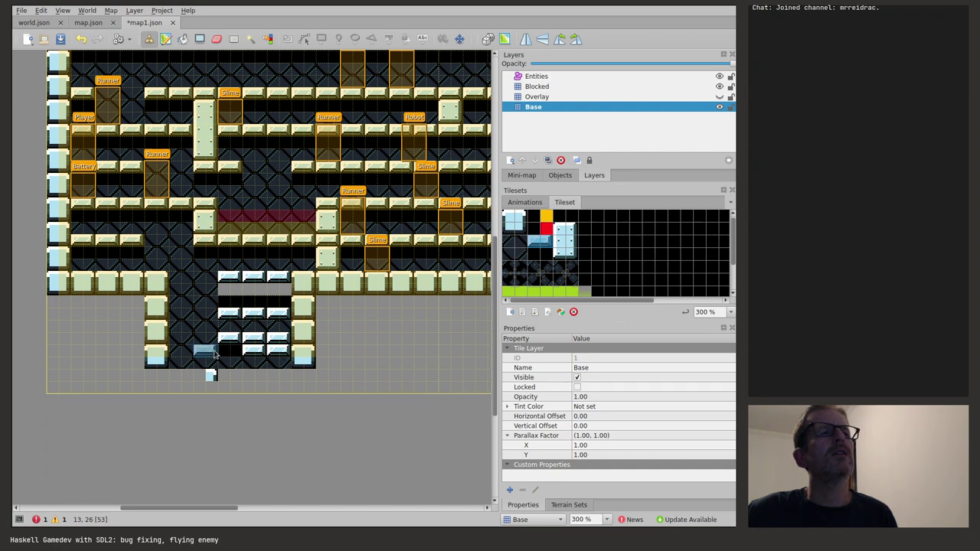
left_click(511, 220)
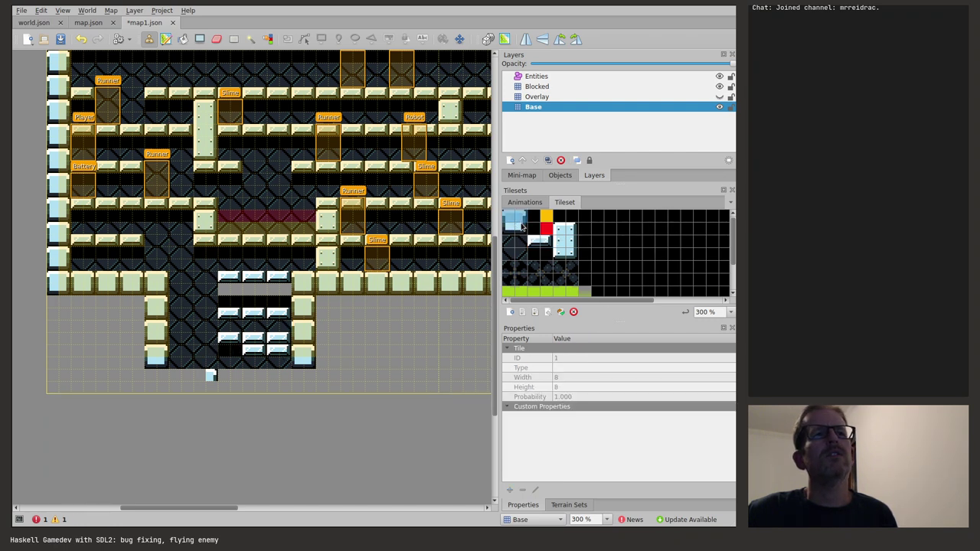
left_click(277, 357)
left_click(261, 367)
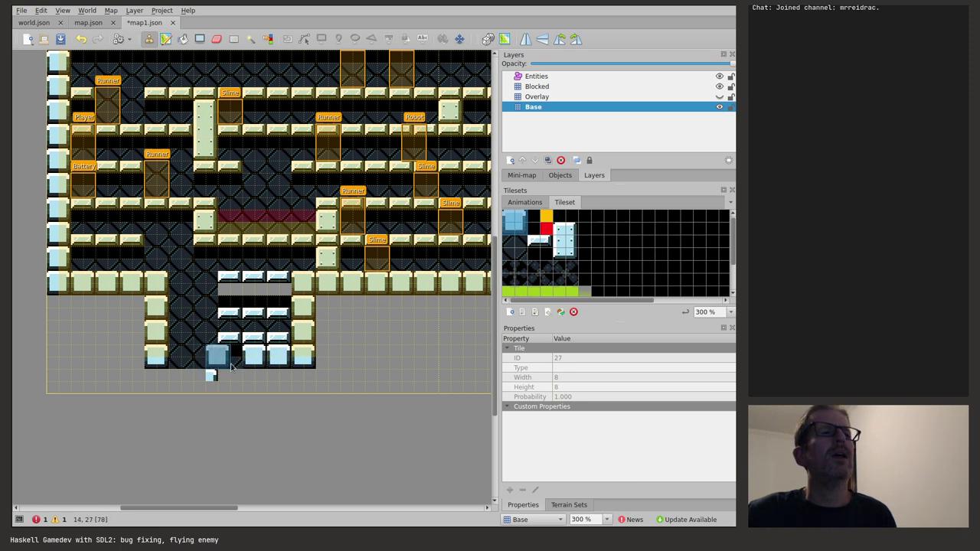
left_click(234, 364)
left_click(210, 364)
left_click(185, 364)
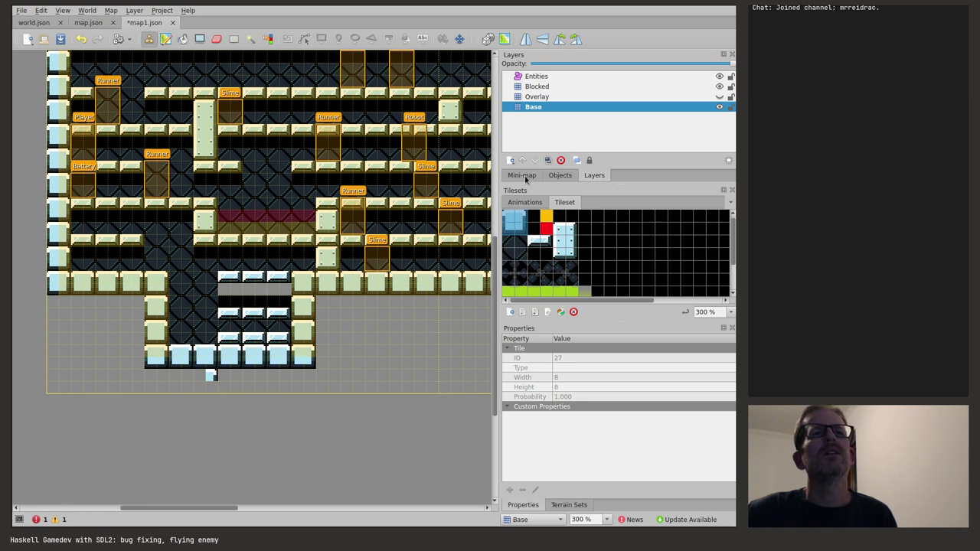
Cover the room's lowest platform row with dark diamond background and paint the strips beneath the two remaining platforms black.
left_click(520, 254)
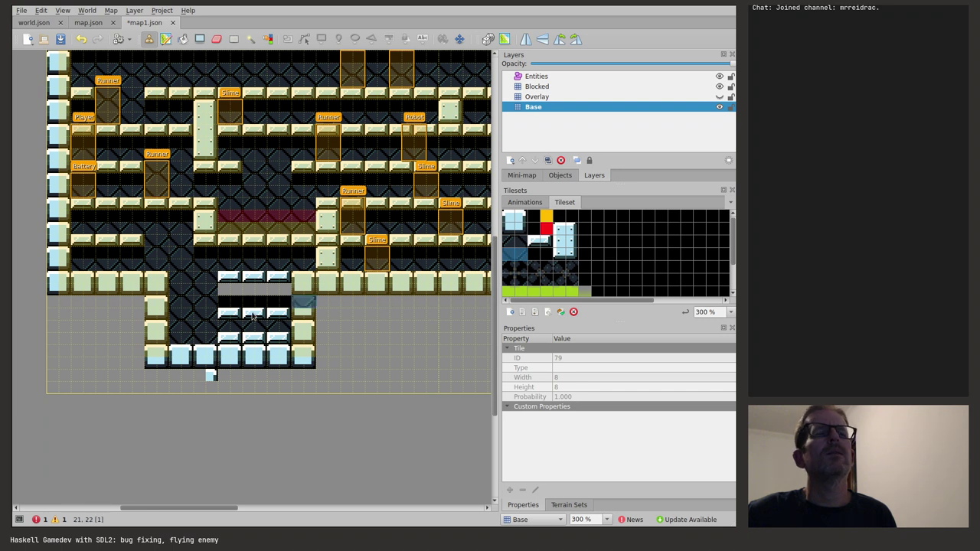
mouse_move(244, 339)
left_mouse_down()
mouse_move(224, 340)
mouse_move(287, 338)
left_mouse_up()
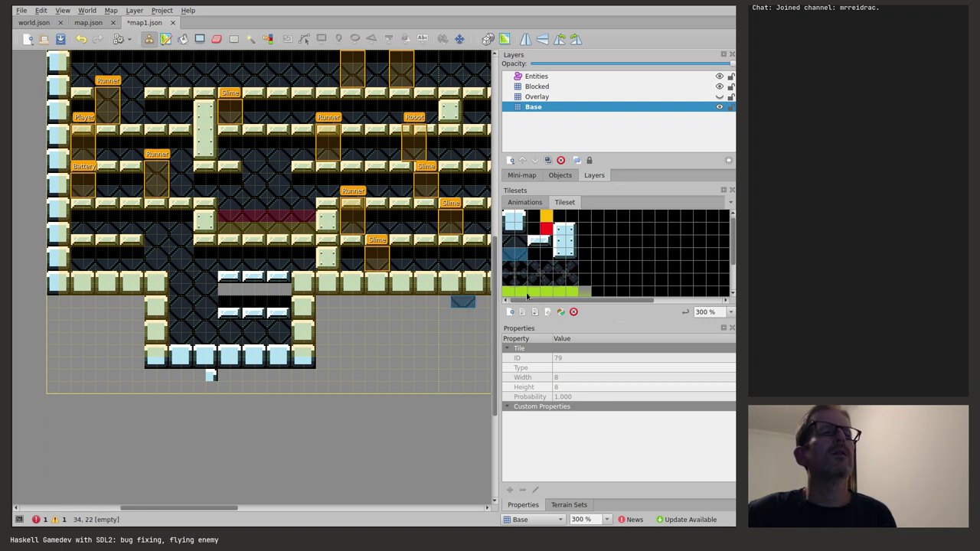
left_click(516, 242)
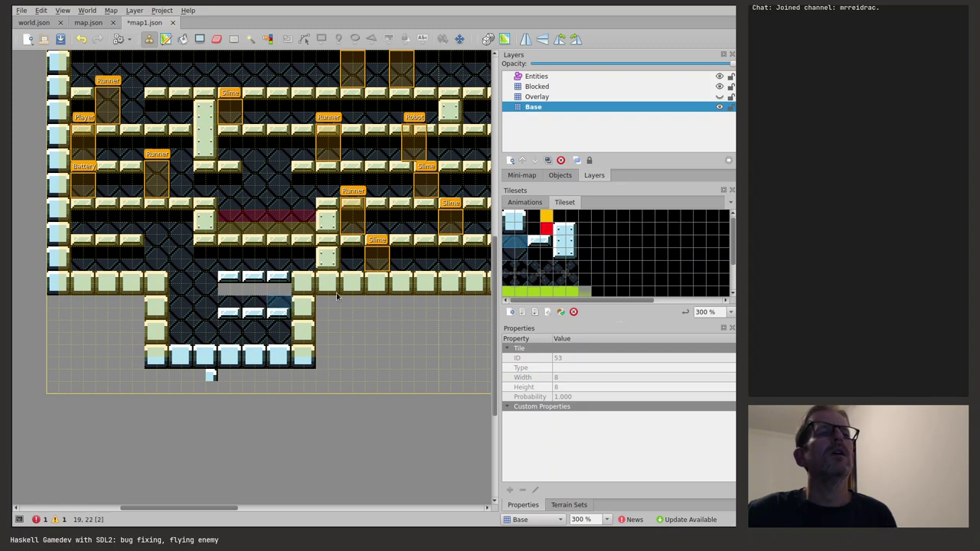
left_click(533, 218)
mouse_move(224, 292)
left_mouse_down()
mouse_move(283, 294)
mouse_move(285, 329)
mouse_move(237, 332)
left_mouse_up()
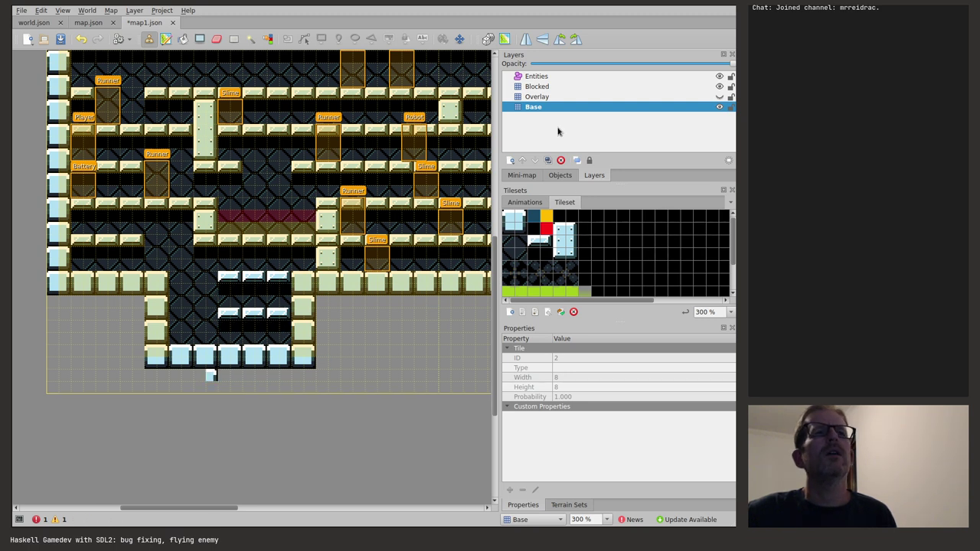
On the Blocked layer, paint the yellow collision tile over the new room's floor blocks and both platform rows.
left_click(217, 38)
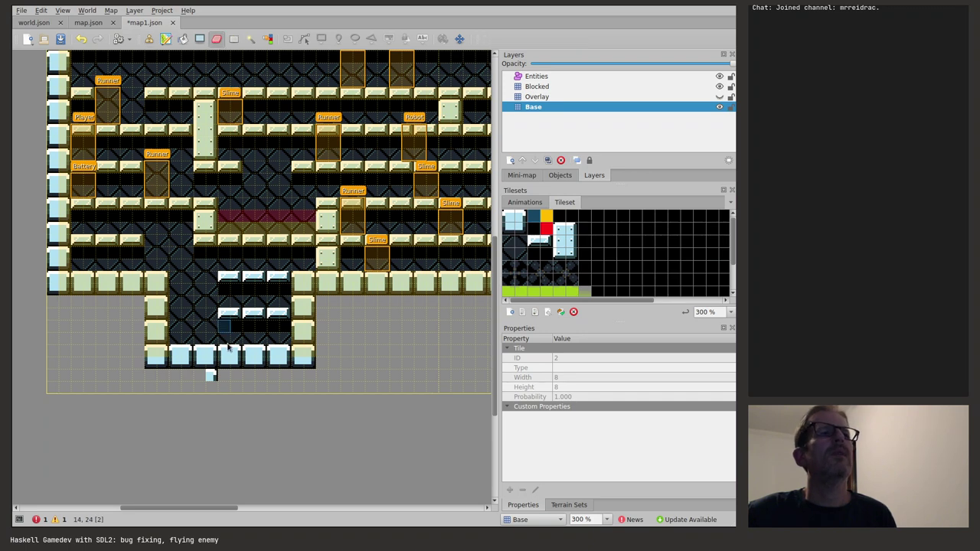
left_click(538, 87)
left_click(545, 217)
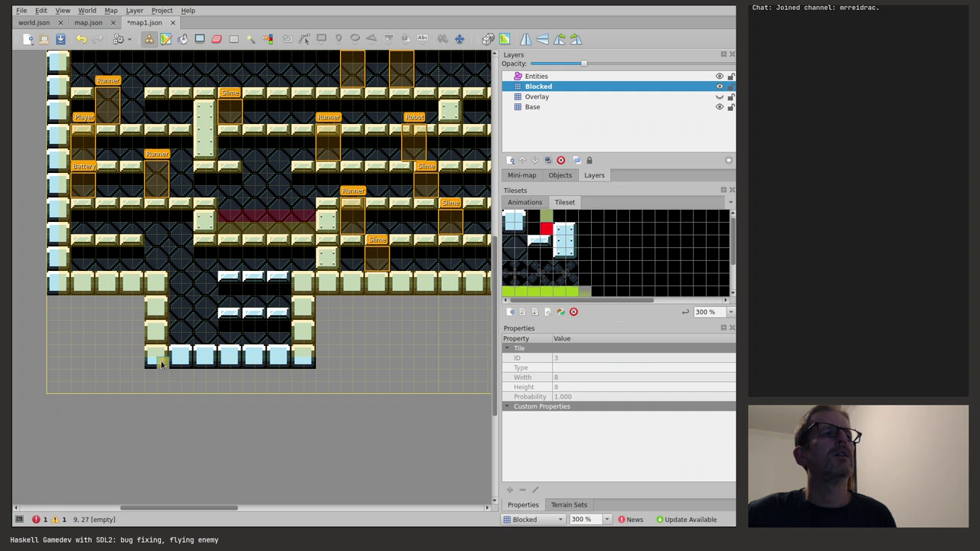
mouse_move(154, 365)
left_mouse_down()
mouse_move(312, 367)
mouse_move(174, 355)
left_mouse_up()
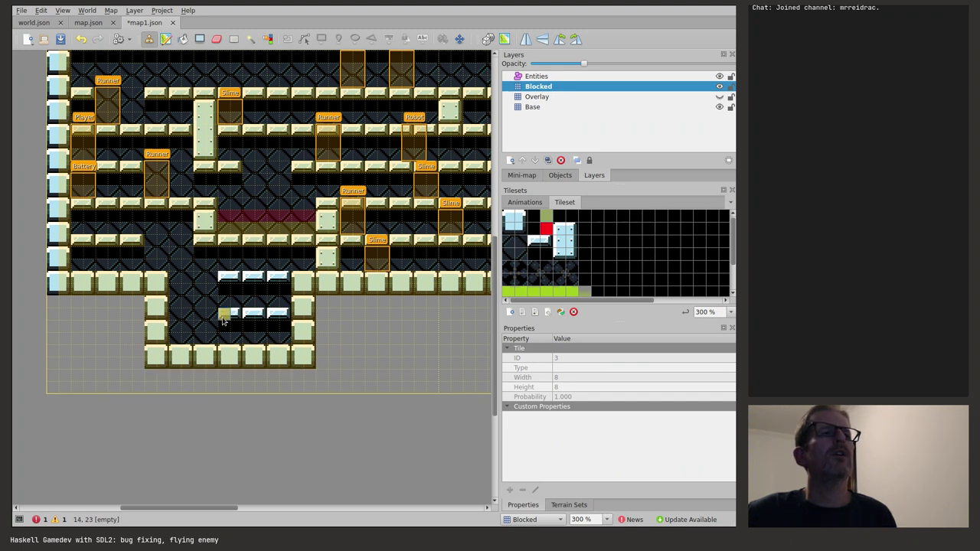
mouse_move(223, 320)
left_mouse_down()
mouse_move(284, 313)
mouse_move(284, 285)
mouse_move(227, 278)
left_mouse_up()
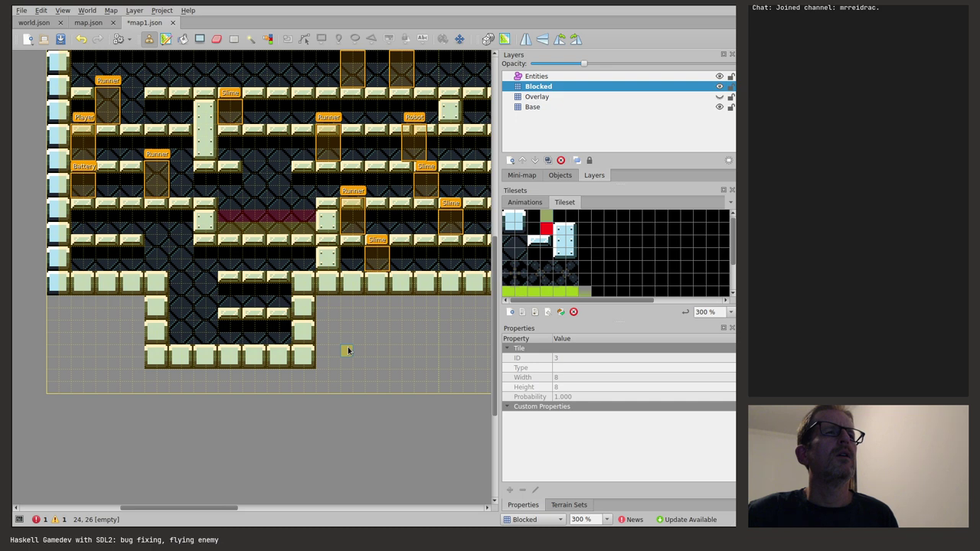
Switch to the terminal, start the game with ./run, and take the character down into the new room to test vertical scrolling.
key("alt+Tab")
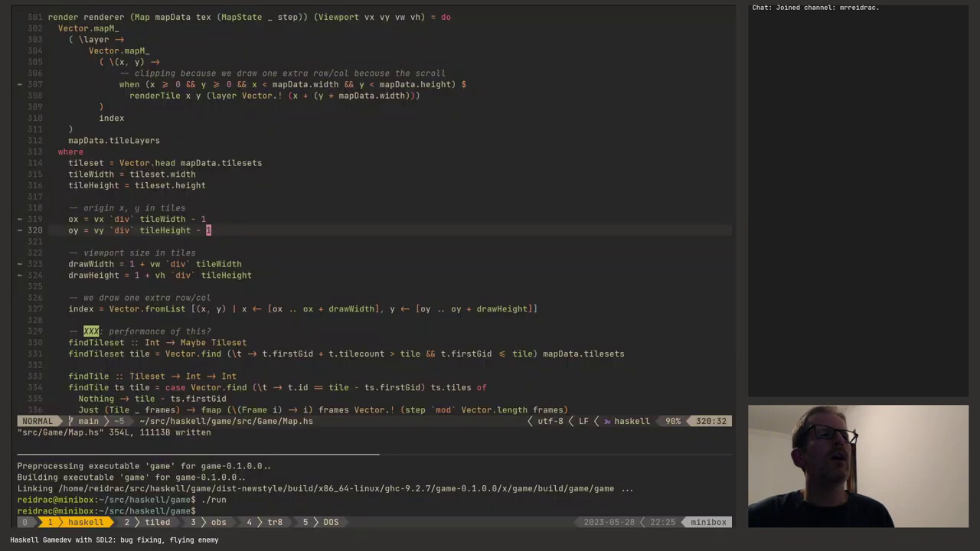
key("k")
key("ctrl+j")
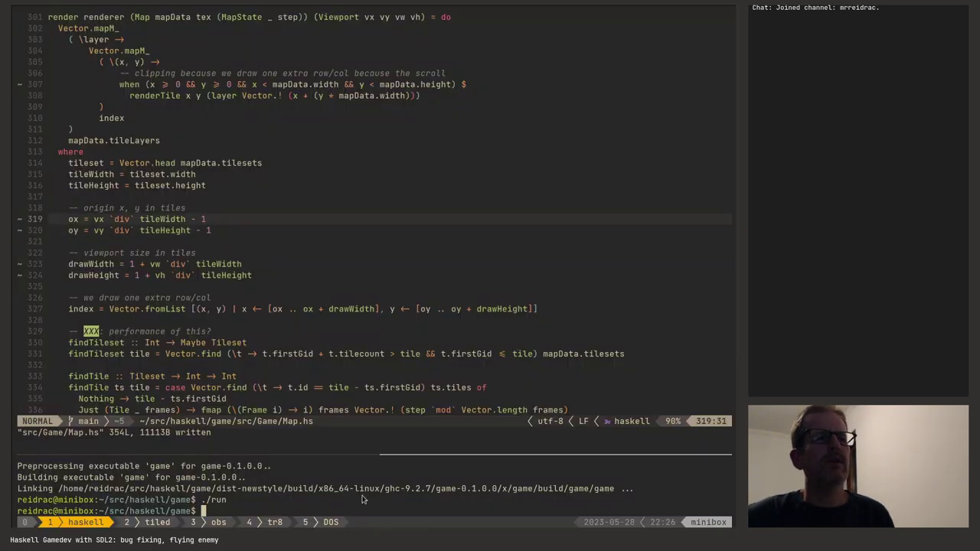
key("Up")
key("Return")
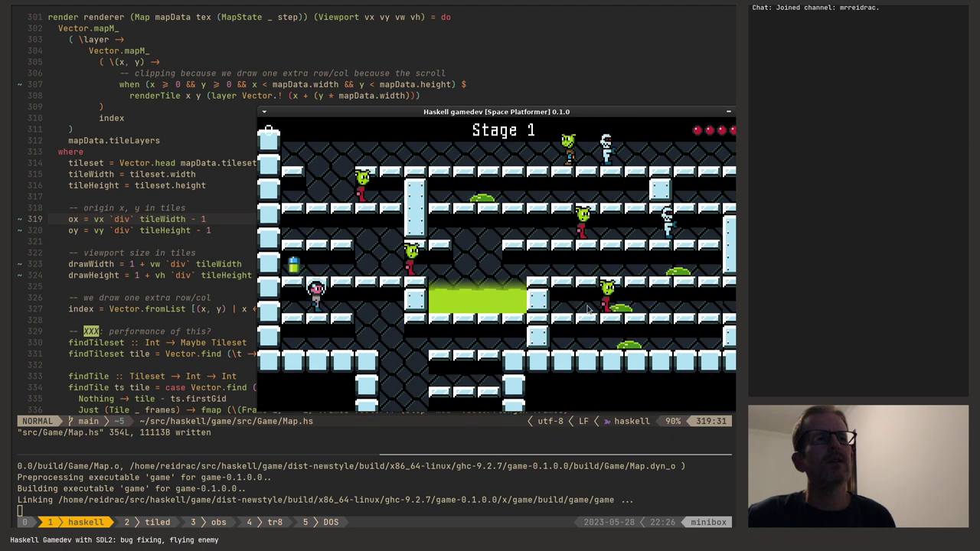
key("Right")
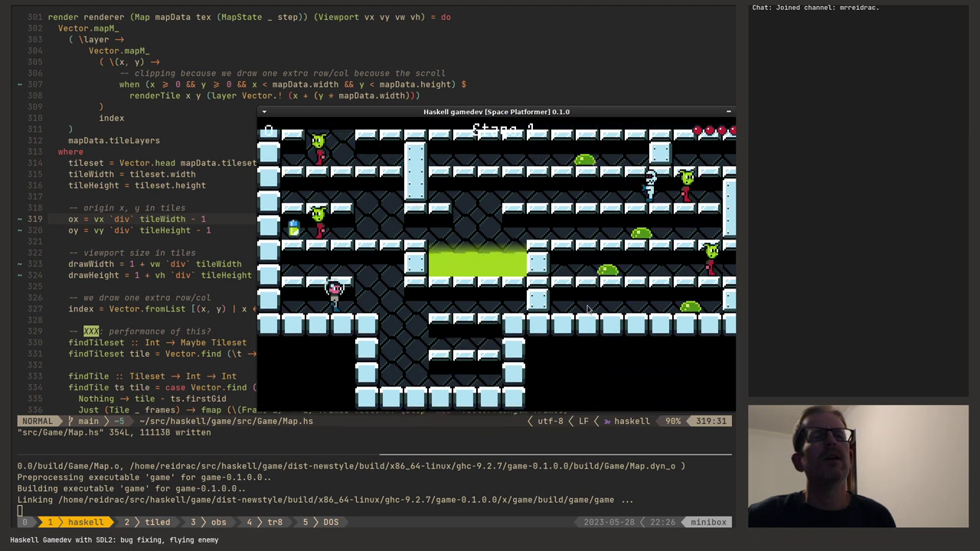
key("Left")
key("Up")
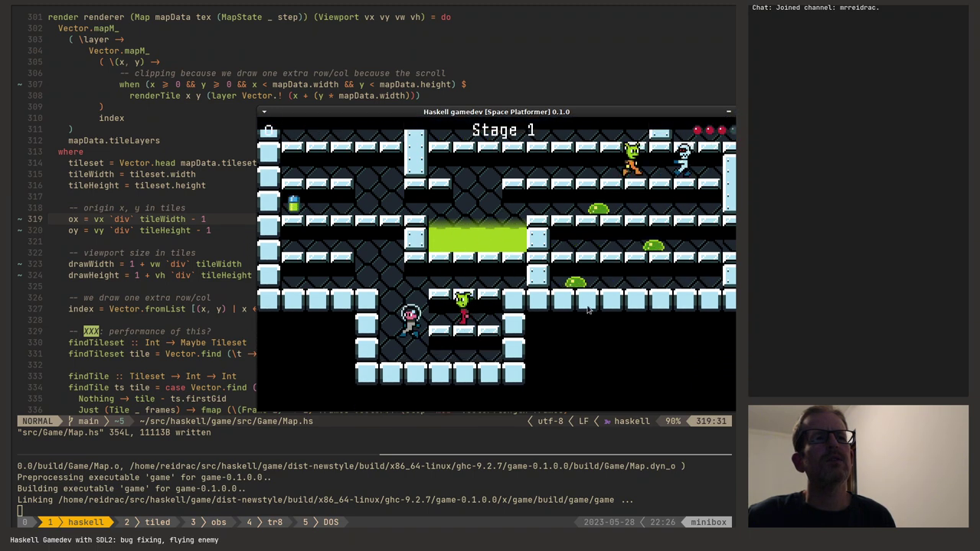
key("Escape")
Relaunch the game for another check of Stage 1's vertical scrolling and quit it.
key("Up")
key("Return")
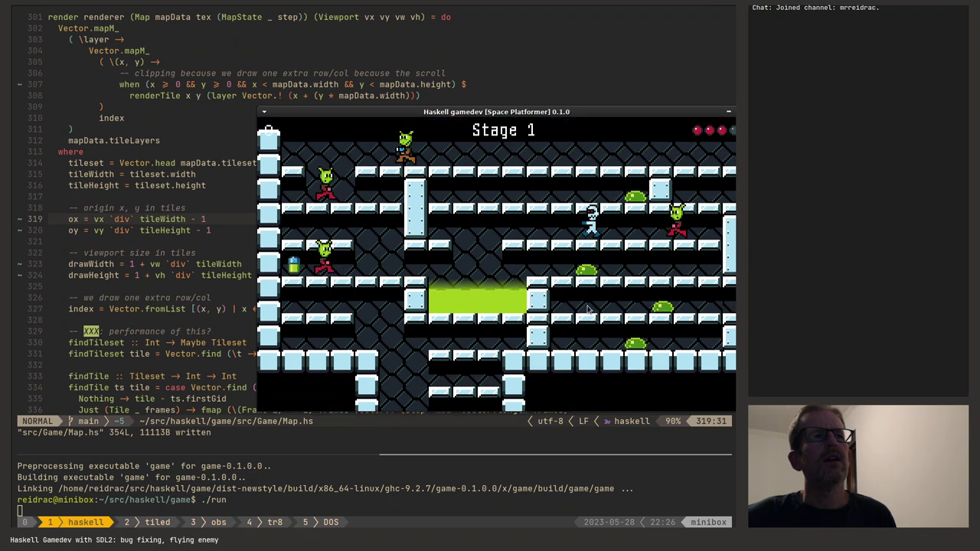
key("Escape")
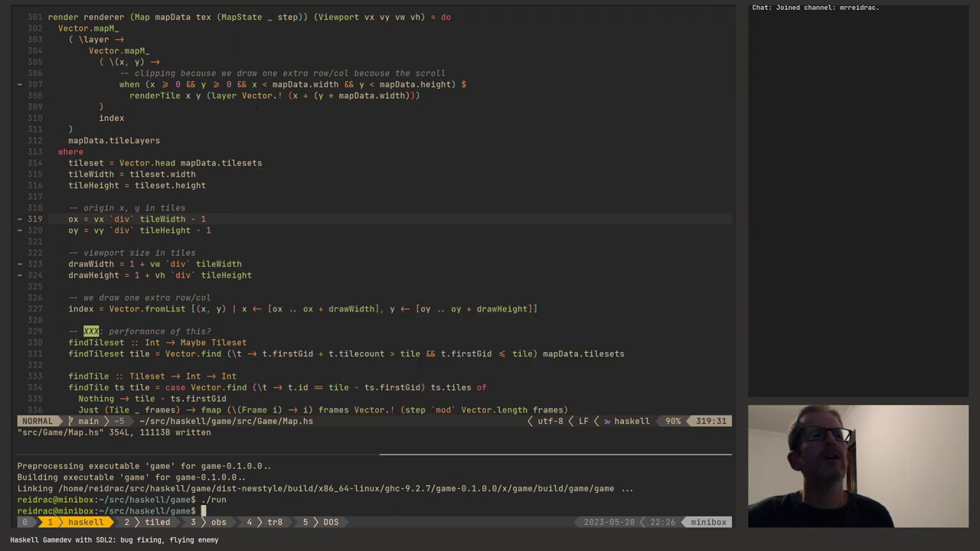
Review the render function in Map.hs, including its clipping condition and tile origin and viewport size calculations.
key("alt+Tab")
key("super+1")
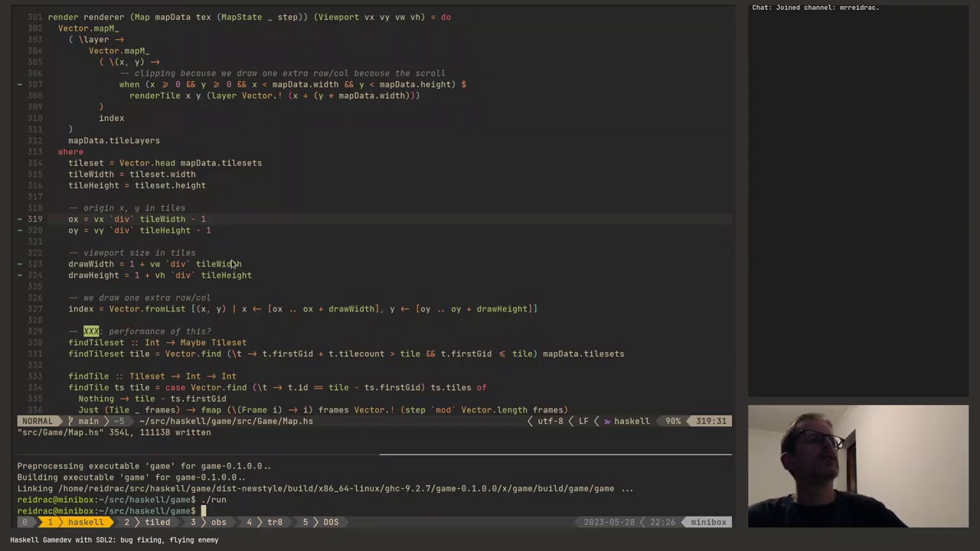
scroll(195, 271, "up", 2)
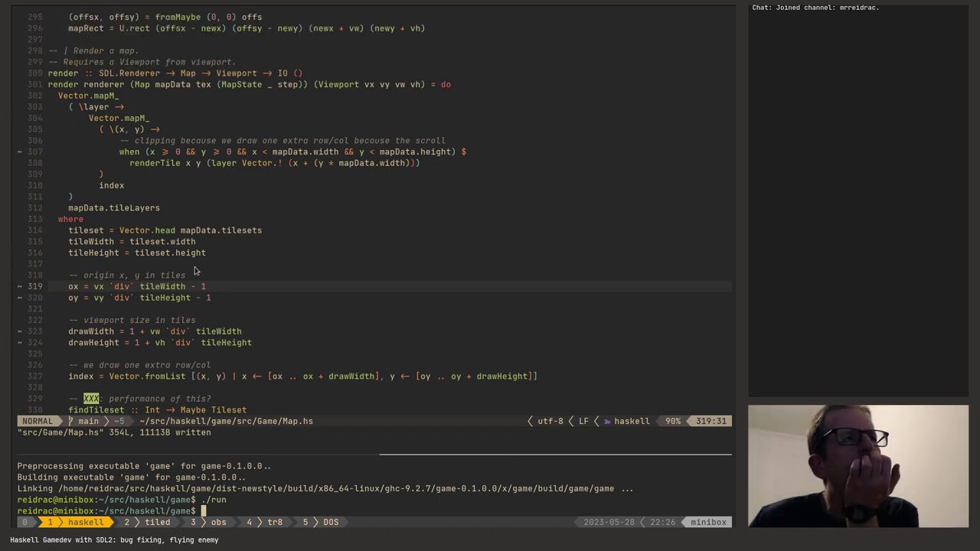
scroll(175, 273, "down", 3)
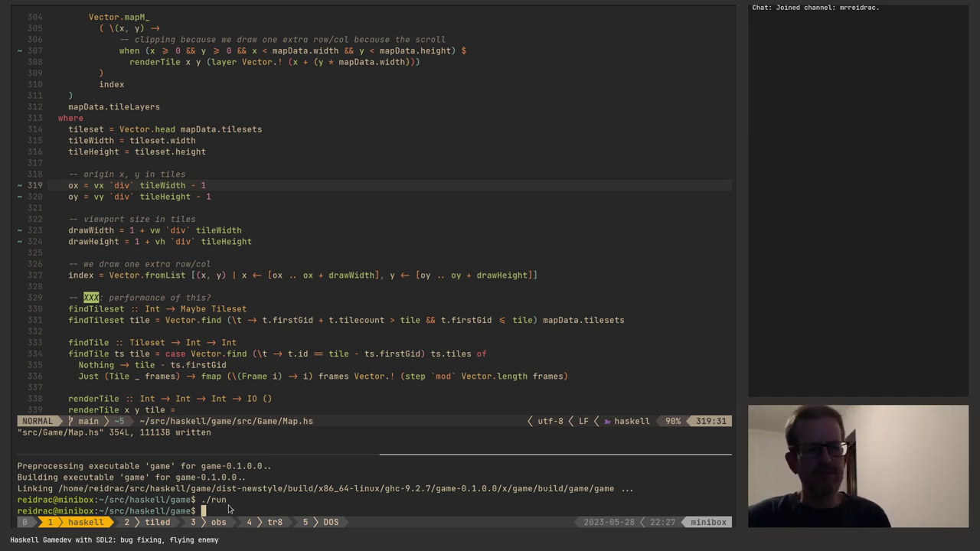
Run the game again with ./run, walk along the uppermost corridor, and drop the character to the new room's floor.
key("Return")
key("Up")
key("Return")
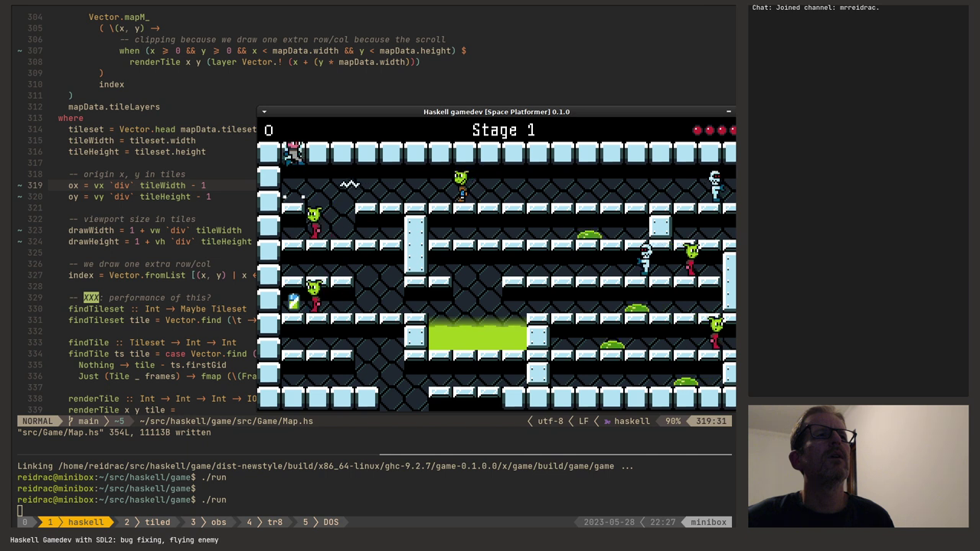
key("Right")
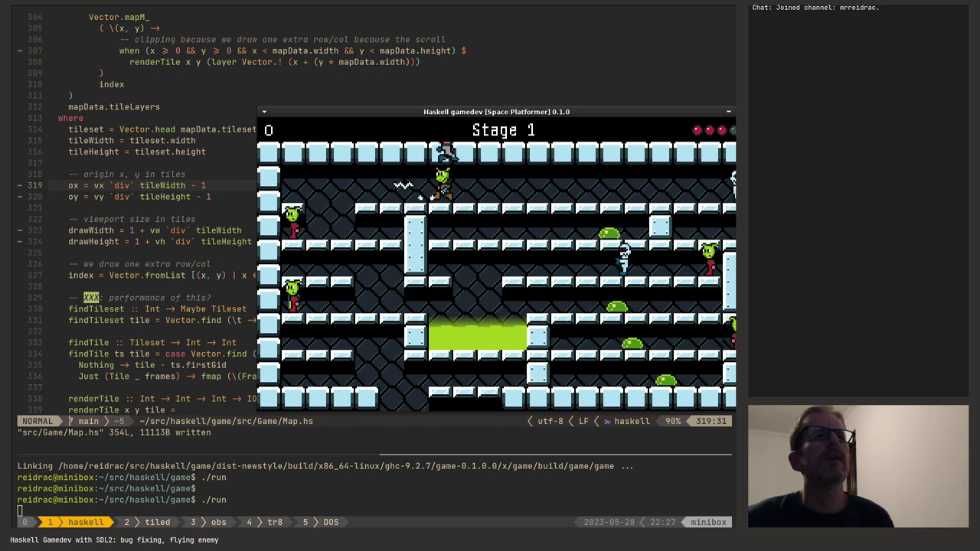
key("Left")
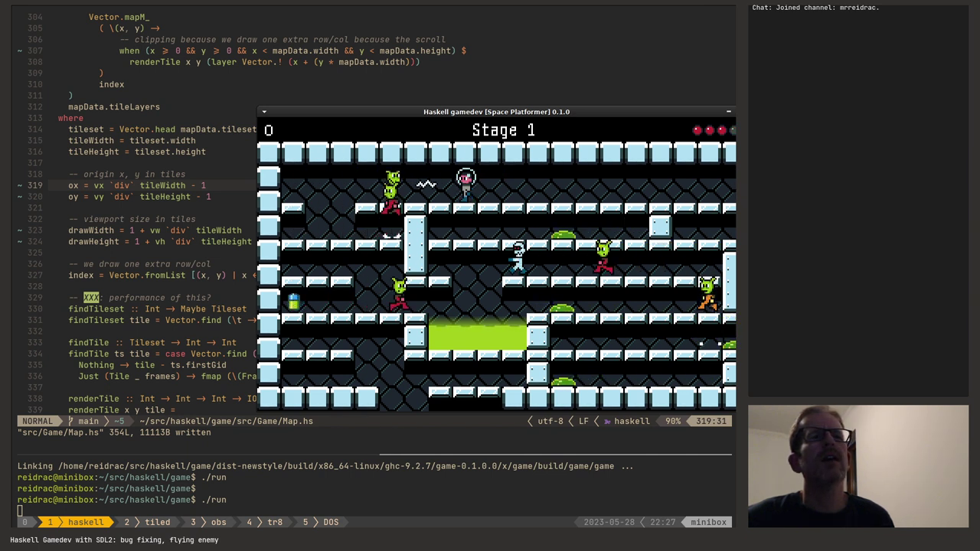
key("Left")
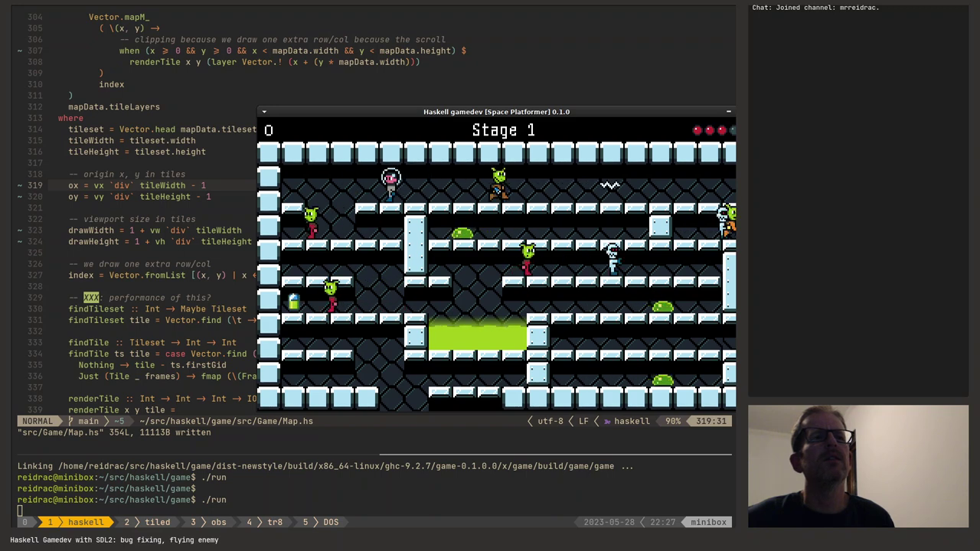
key("Down")
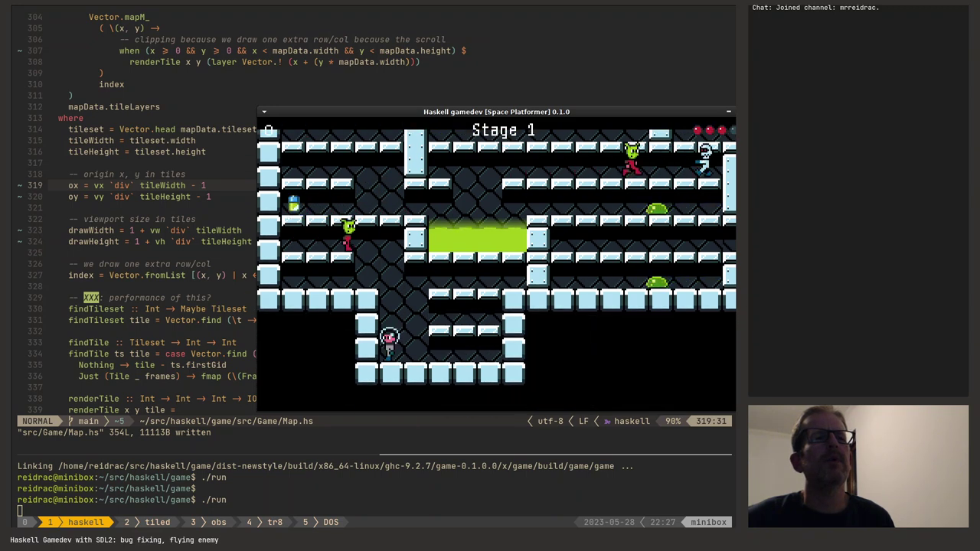
In Tiled, replace the block above the new room's right wall with diamond and black background on Base, and erase its Blocked tiles.
key("alt+Tab")
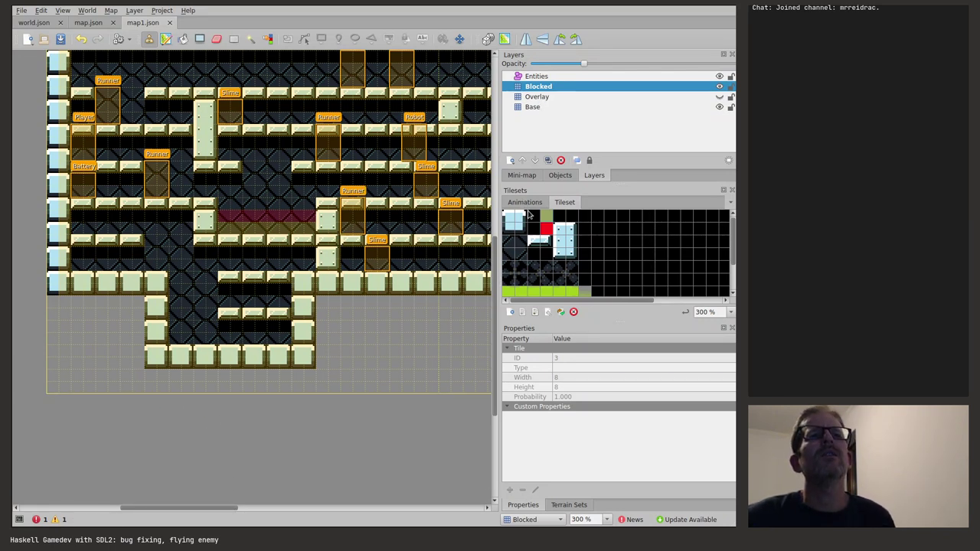
left_click_drag(511, 244, 519, 257)
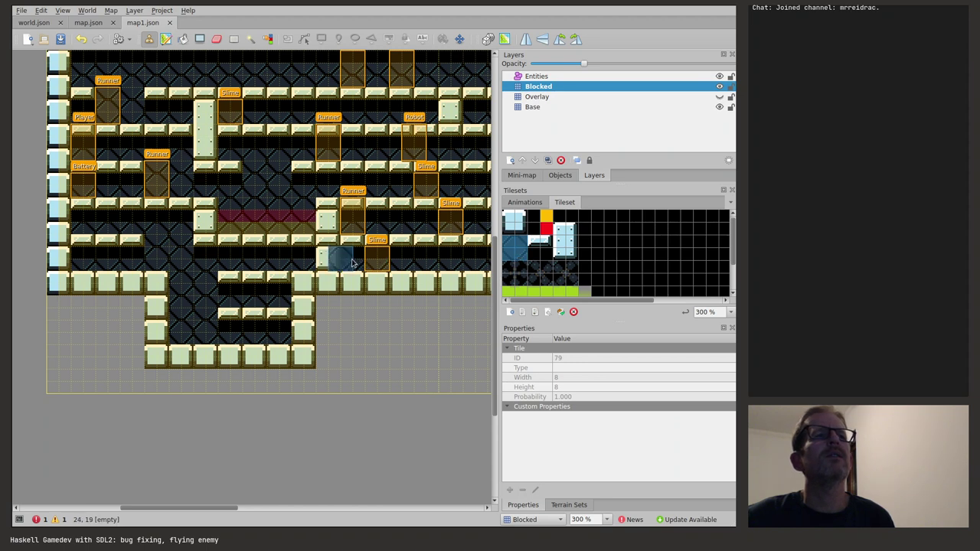
left_click(327, 261)
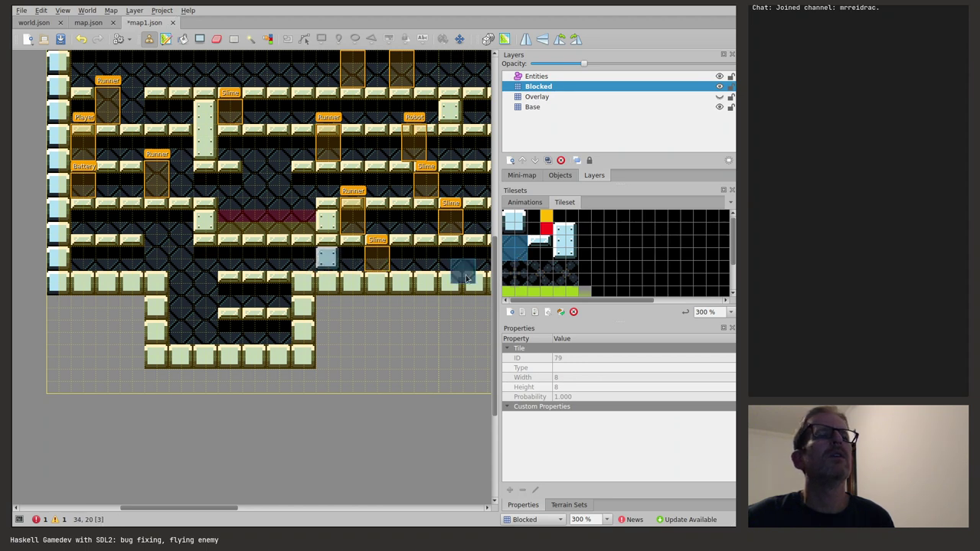
key("ctrl+z")
left_click(551, 98)
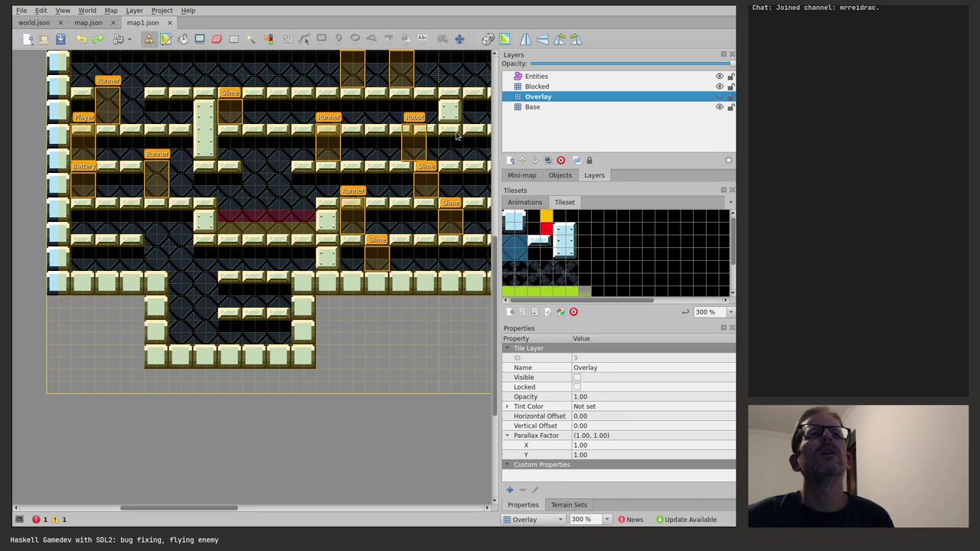
left_click(528, 108)
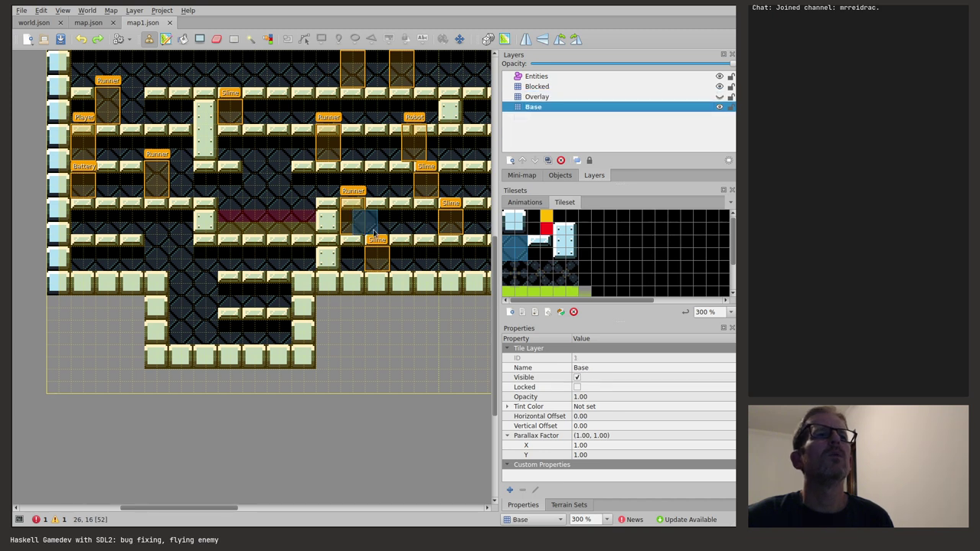
left_click(534, 218)
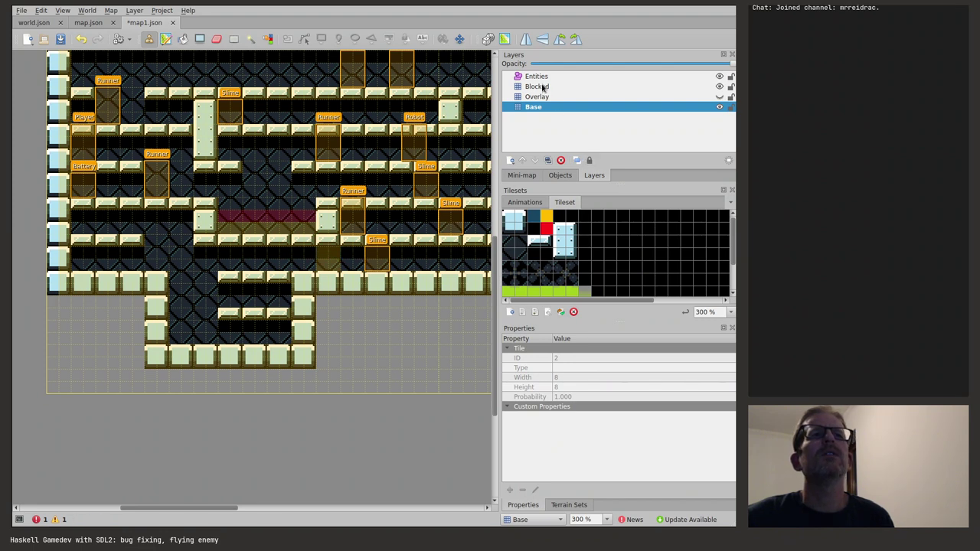
left_click(542, 87)
left_click(216, 38)
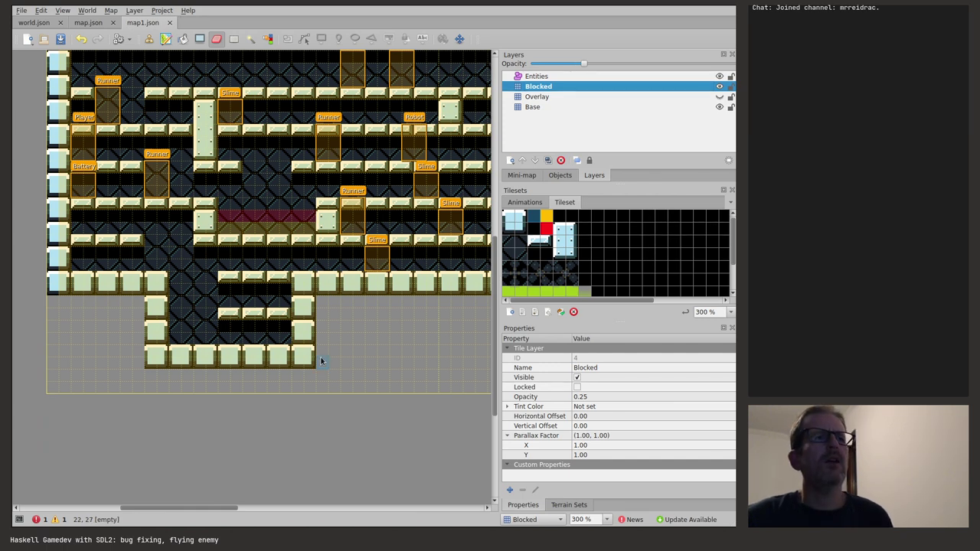
Switch to the terminal, launch the game with ./run, and guide the character down to the new room's platforms.
key("alt+Tab")
key("Up")
key("Return")
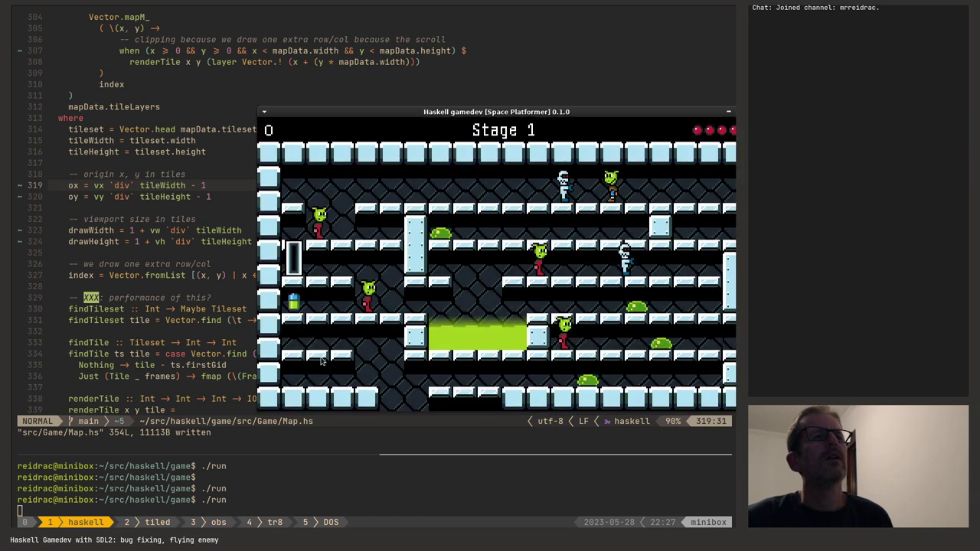
key("Right")
key("Down")
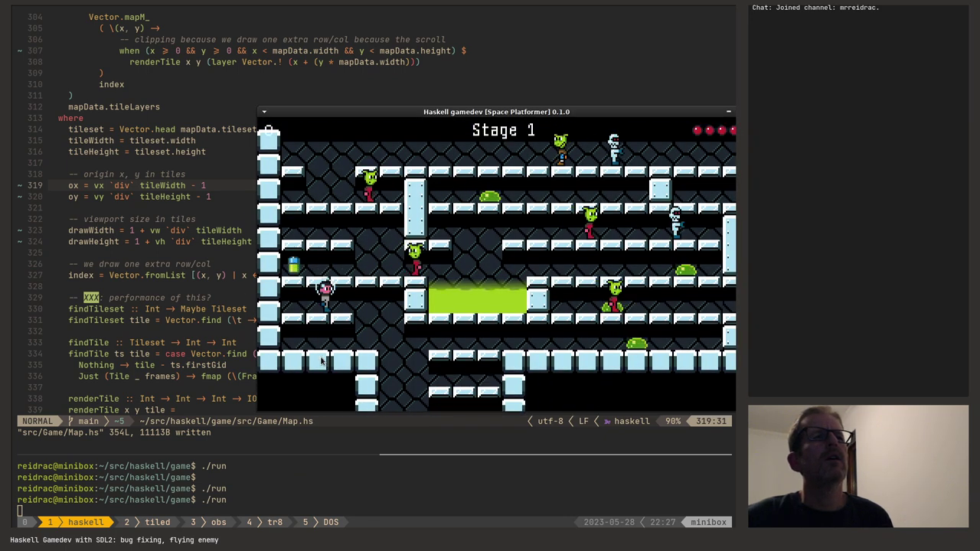
key("Right")
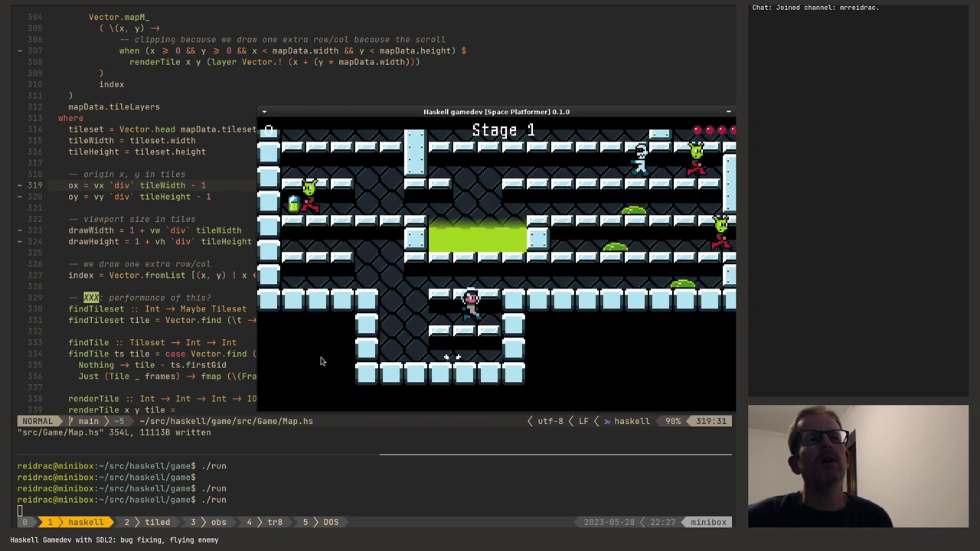
Test leaving and re-entering the new room, move right through the corridor where the block was removed, and quit the game.
key("Up")
key("Right")
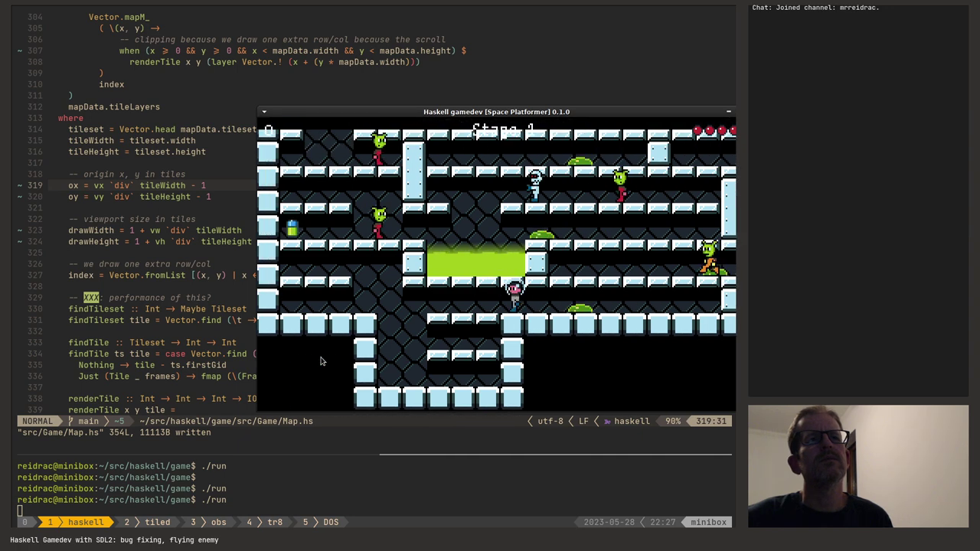
key("Left")
key("Right")
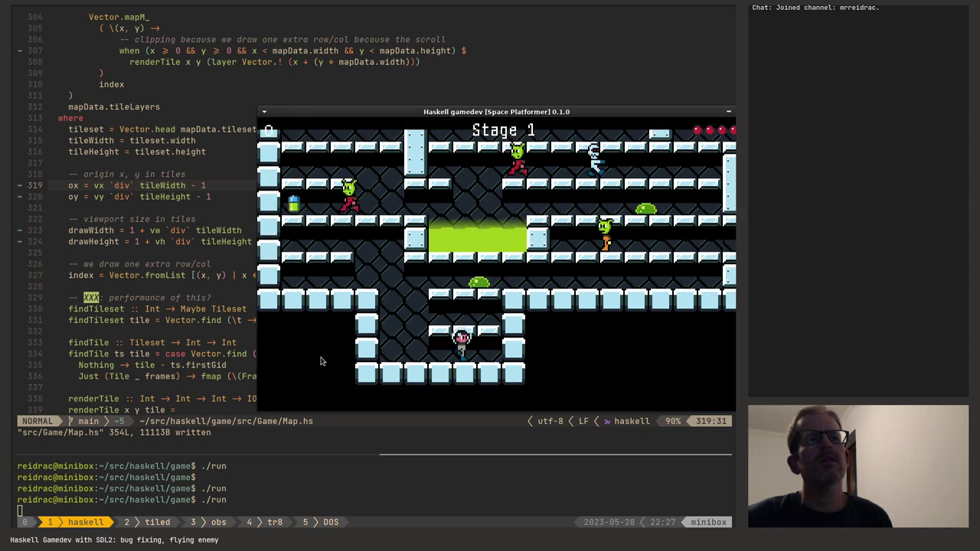
key("Right")
key("space")
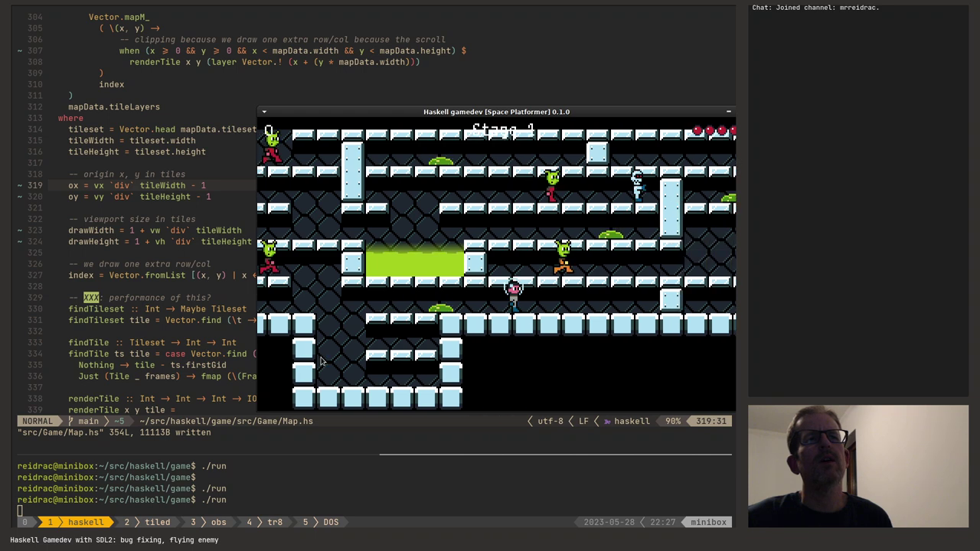
key("Escape")
Remove the "- 1" offset from the oy origin calculation in Map.hs, leaving oy = vy `div` tileHeight.
key("alt+Tab")
key("alt+Tab")
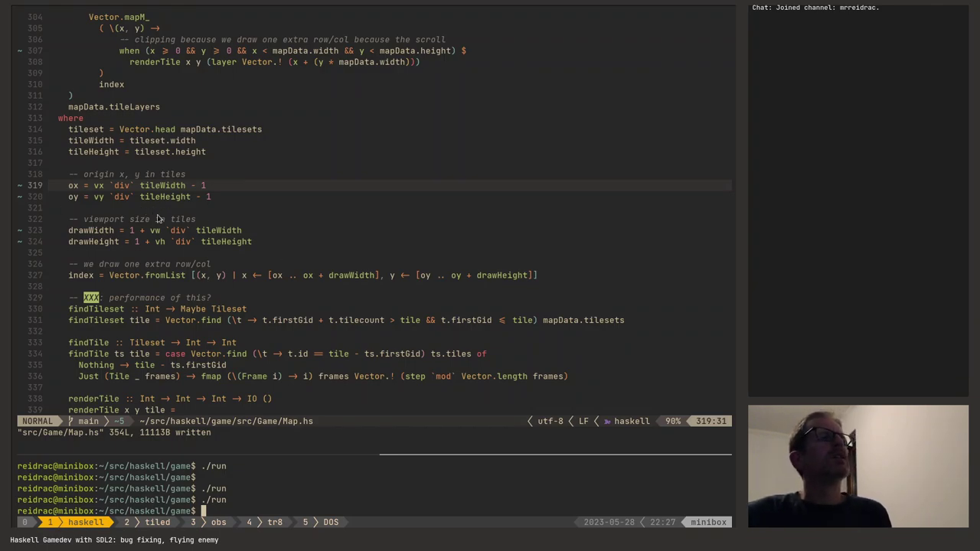
left_click(215, 196)
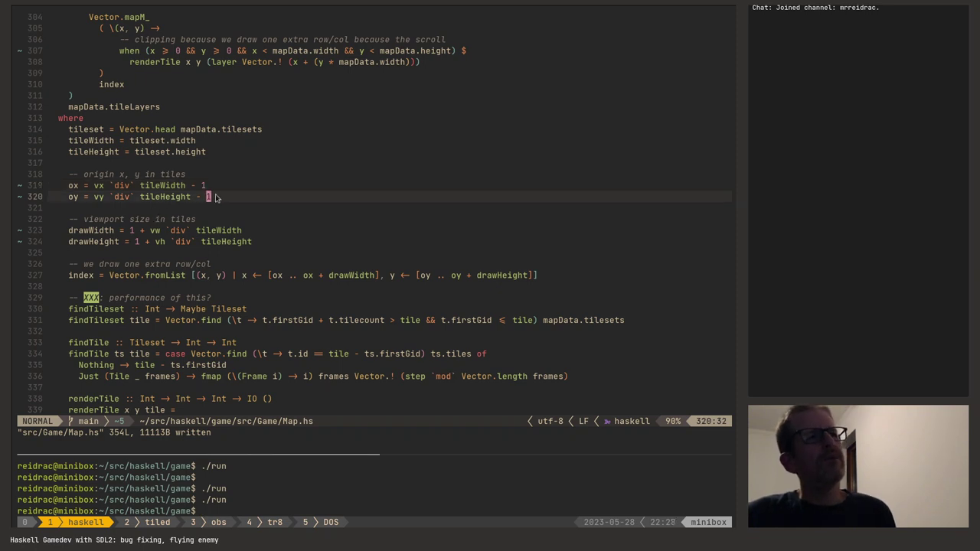
key("x")
key("x")
key("x")
key("x")
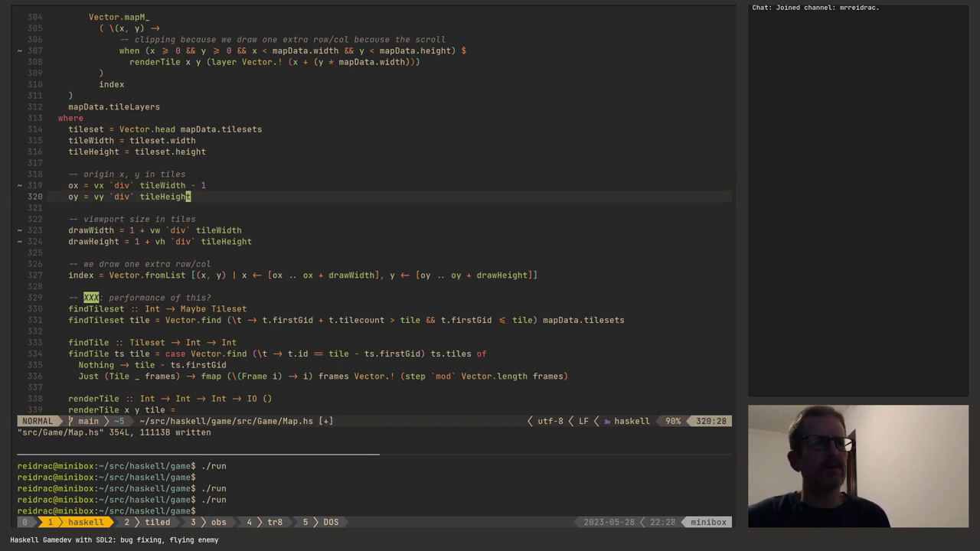
Save Map.hs with the changed oy calculation, then rebuild and launch the game from the terminal with ./run.
type(":w")
key("Return")
left_click(322, 498)
key("Up")
key("Return")
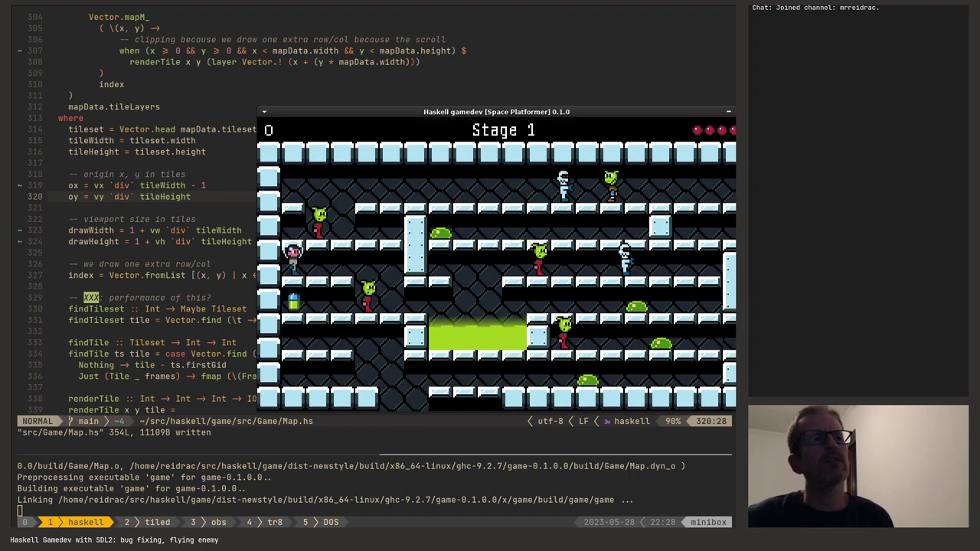
Test vertical scrolling by guiding the character down to the lower corridor and right beneath the green pool, and quit the game.
key("Right")
key("Down")
key("Down")
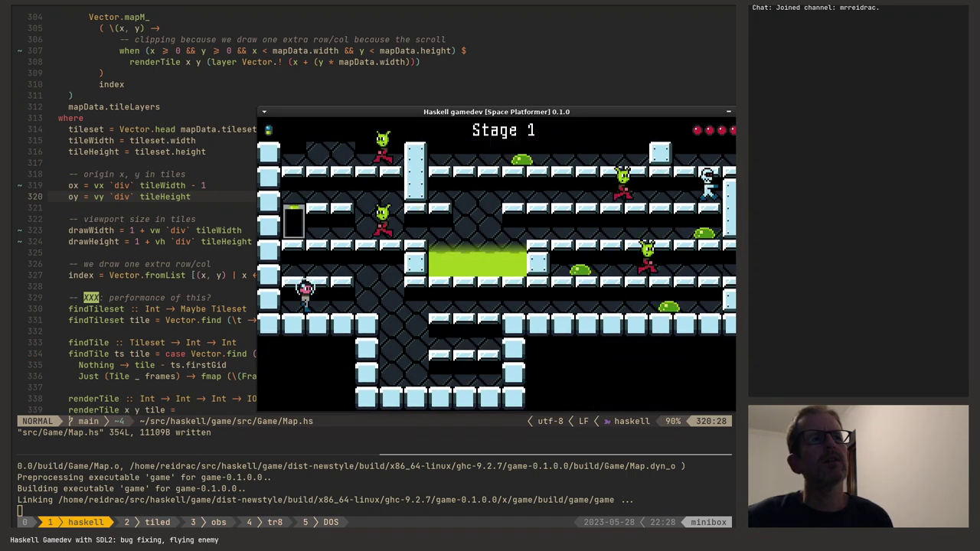
key("Right")
key("Right")
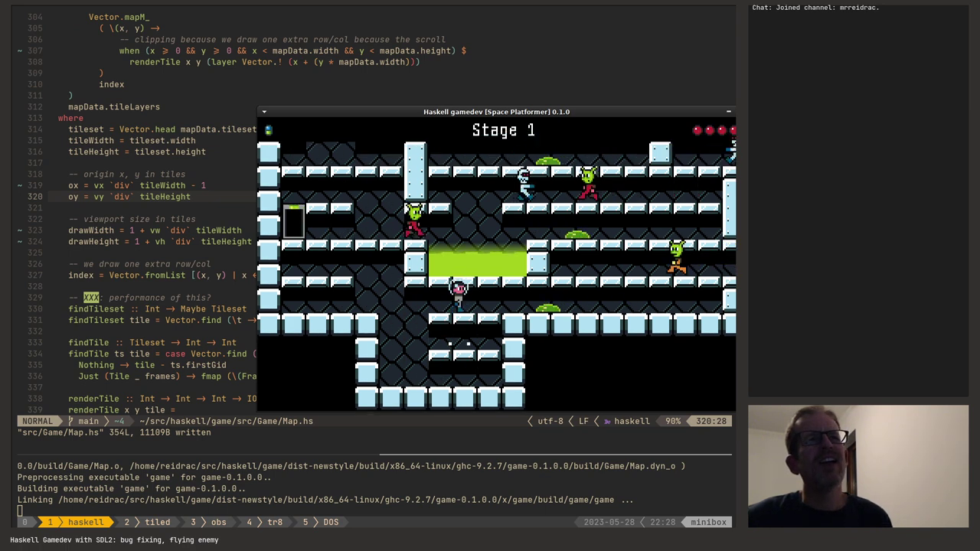
key("Escape")
Return to the editor, undo the removal of the "- 1" offset from the oy calculation, and save Map.hs.
key("ctrl+b")
key("Up")
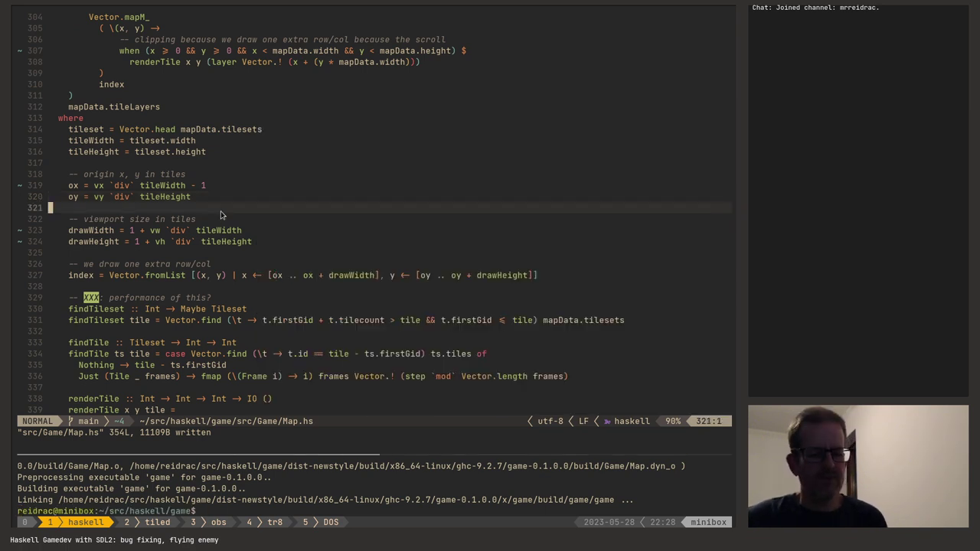
key("u")
key("u")
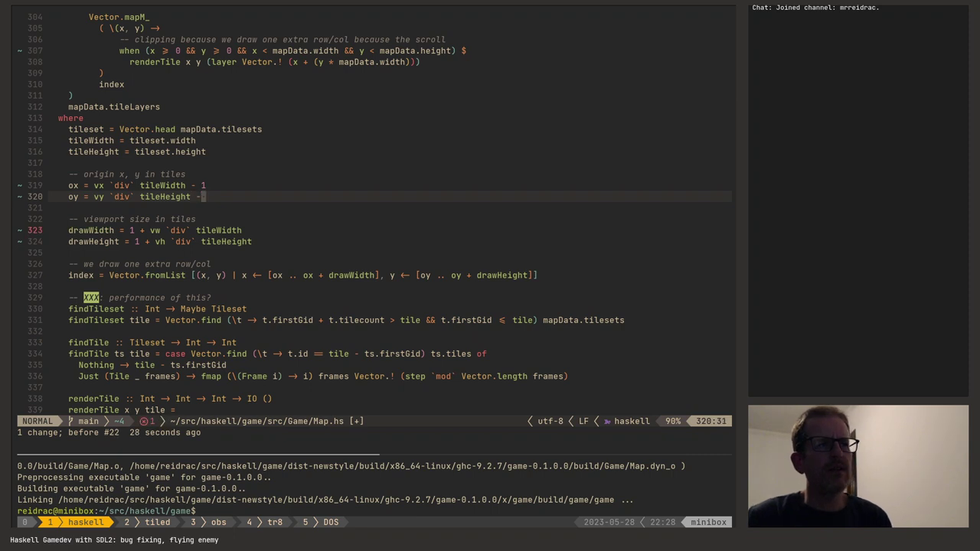
type(":w")
key("Return")
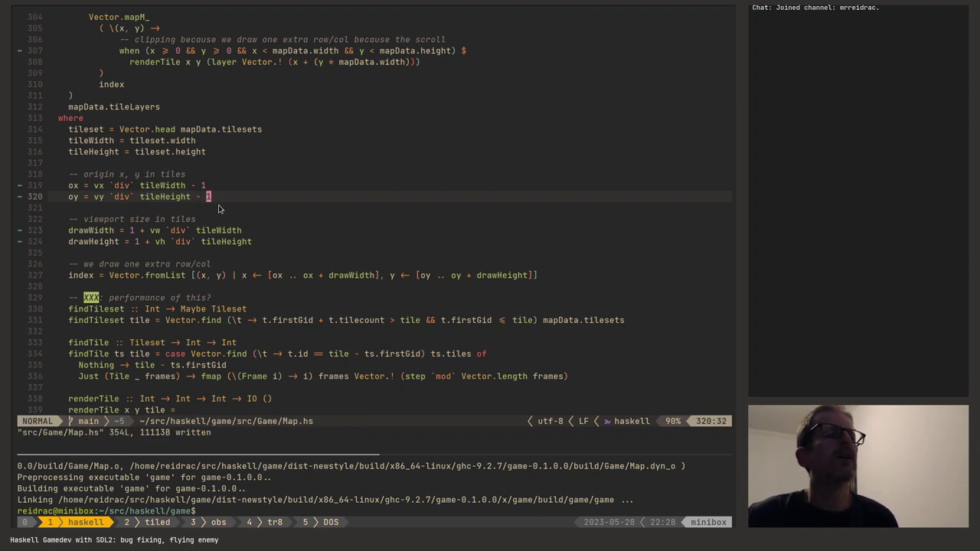
Examine the viewport function above render in Map.hs, including its newx, newy and mapRect calculations.
scroll(249, 239, "down", 5)
scroll(245, 248, "up", 16)
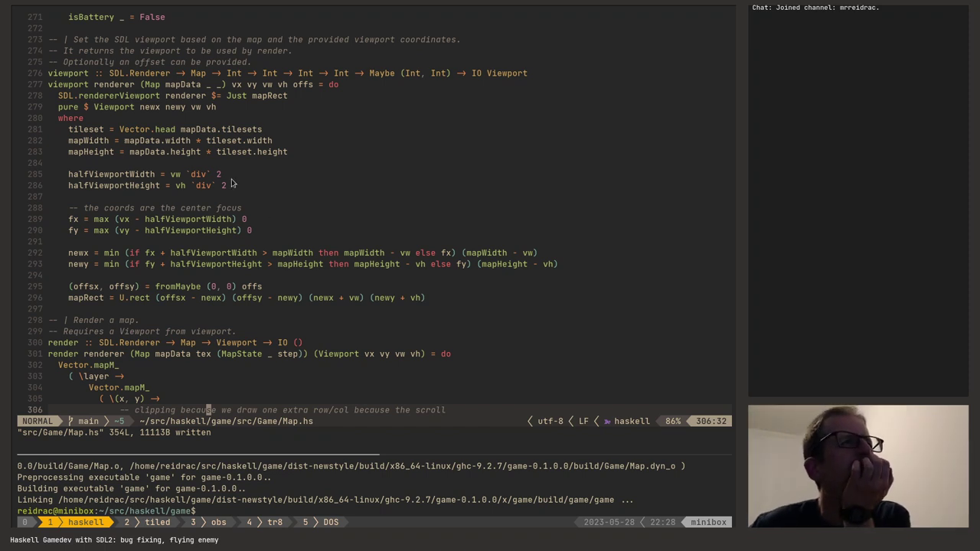
scroll(140, 130, "up", 1)
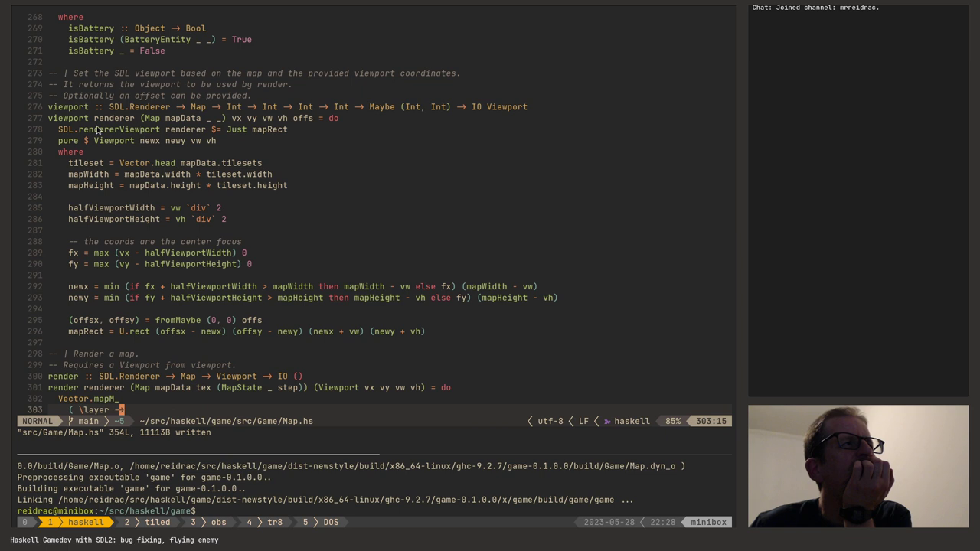